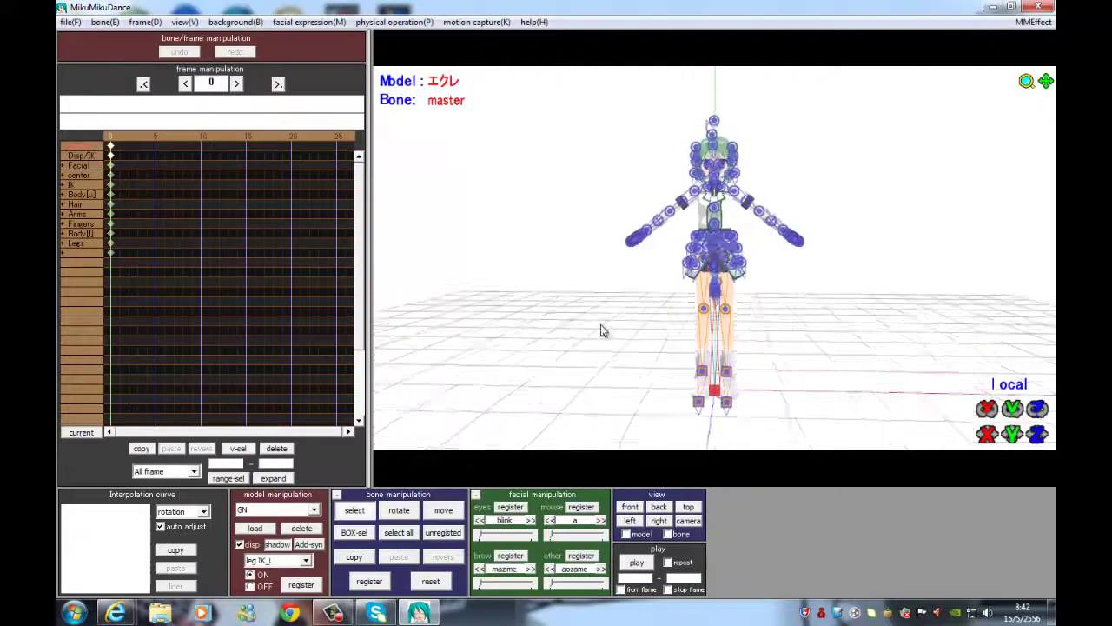
- Load the NumaNuma.vmd motion data onto the green-haired GN model and accept registering it for matching bone names
{"action": "left_click", "coordinate": [355, 512]}
{"action": "scroll", "coordinate": [558, 373], "scroll_direction": "up", "scroll_amount": 3}
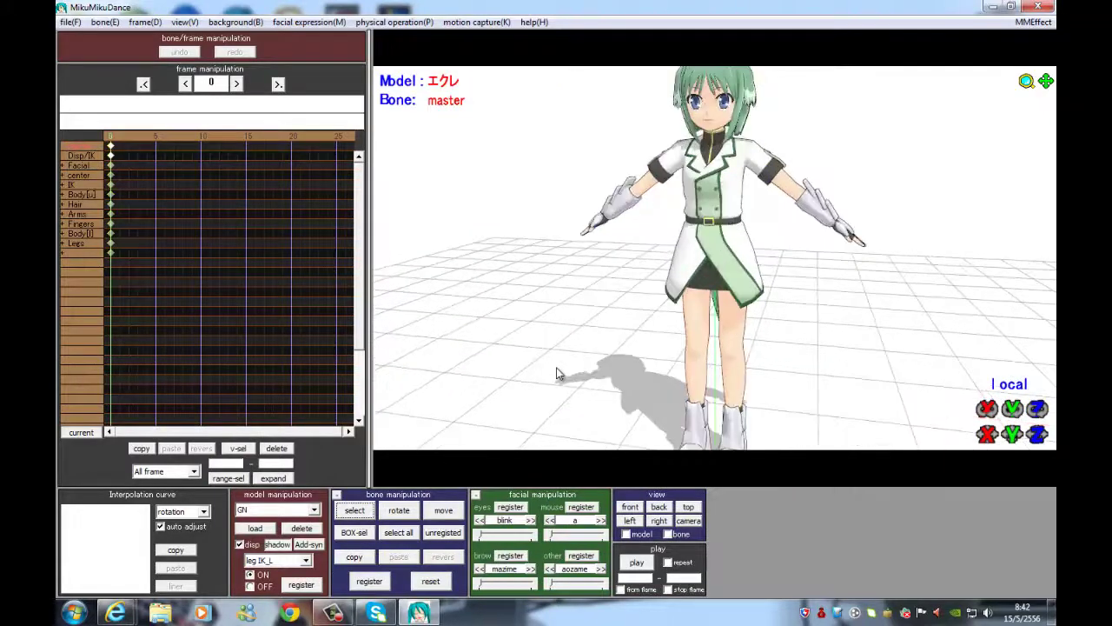
{"action": "left_click_drag", "start_coordinate": [1049, 88], "coordinate": [1049, 111]}
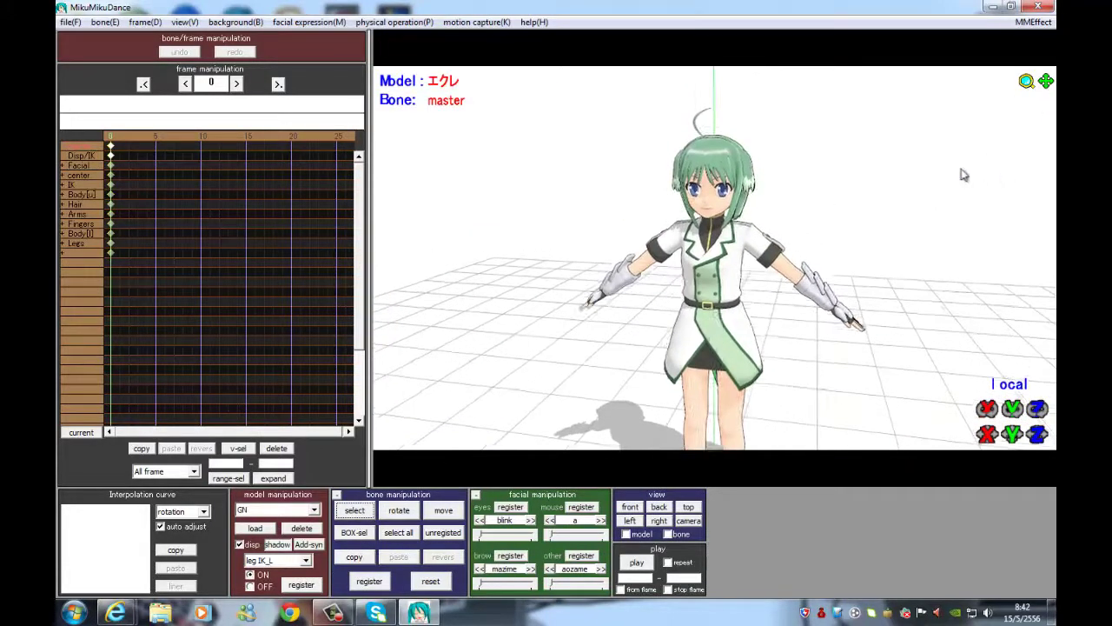
{"action": "right_click_drag", "start_coordinate": [962, 169], "coordinate": [1020, 174]}
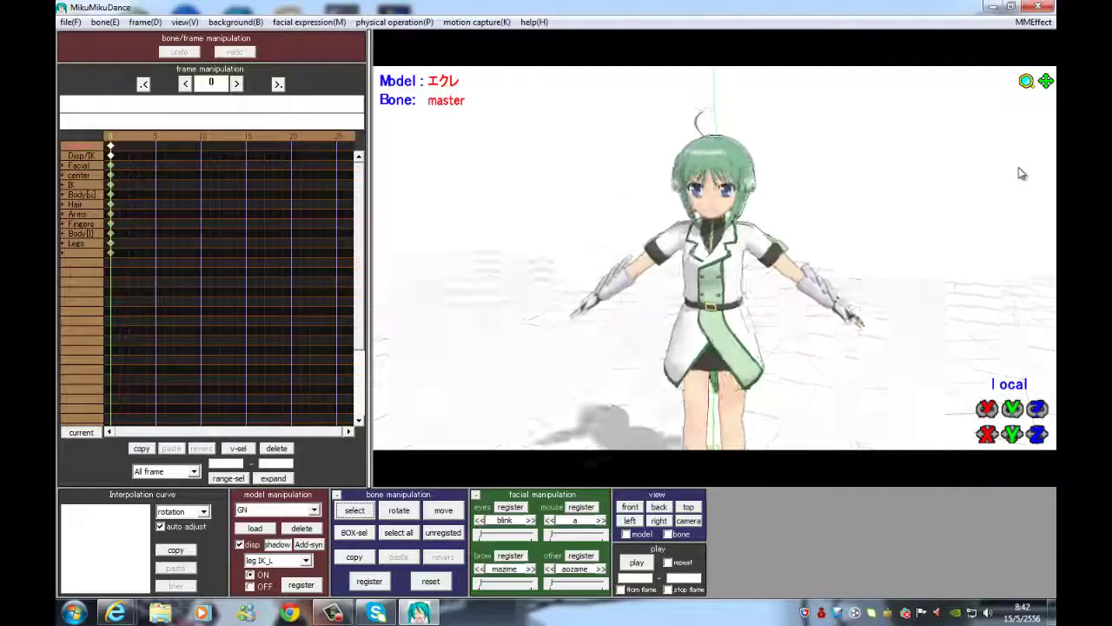
{"action": "left_click", "coordinate": [75, 24]}
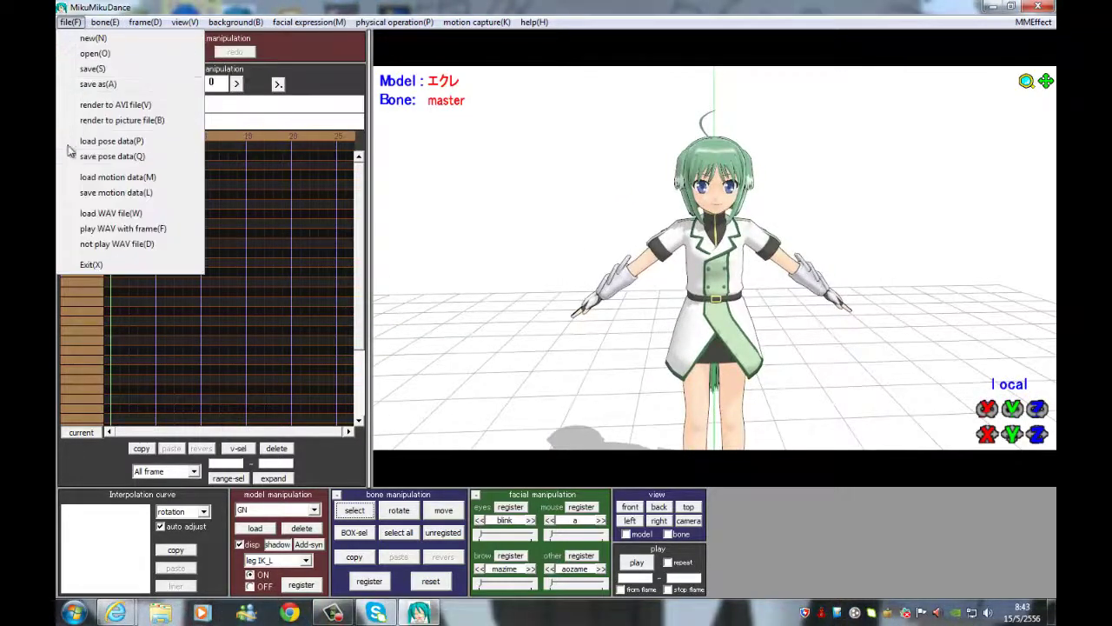
{"action": "left_click", "coordinate": [84, 177]}
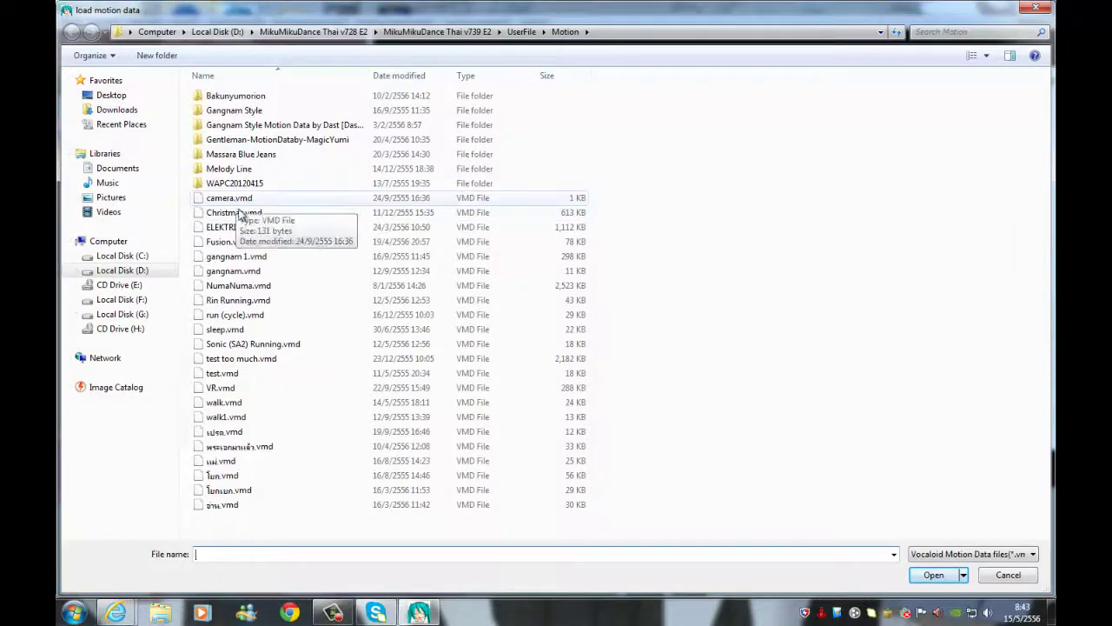
{"action": "left_click", "coordinate": [233, 287]}
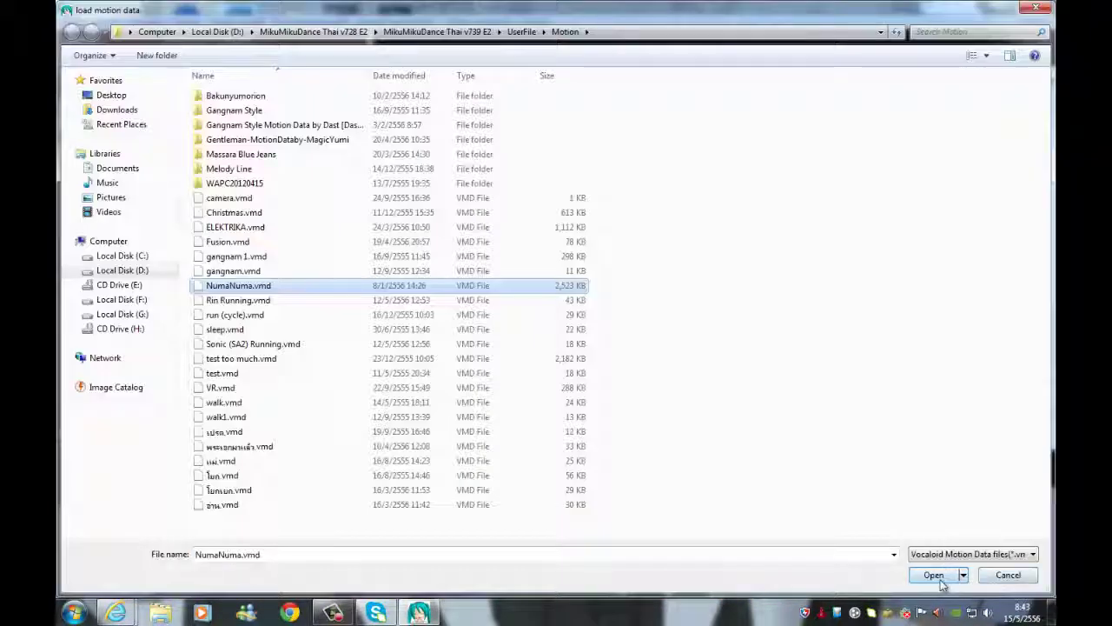
{"action": "left_click", "coordinate": [932, 575]}
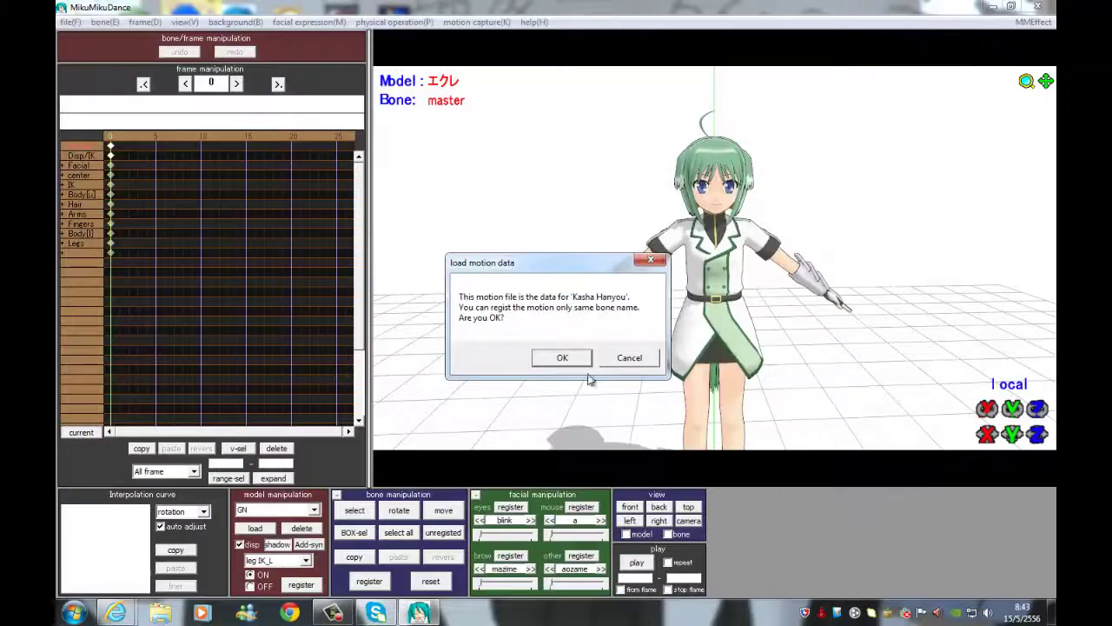
{"action": "left_click", "coordinate": [562, 359]}
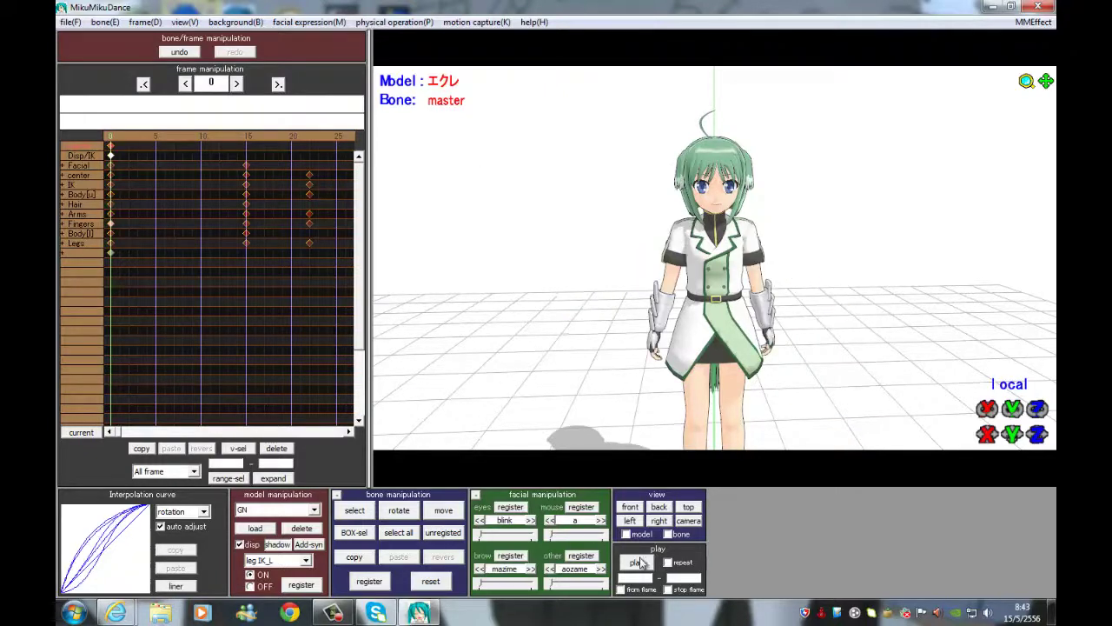
- Preview the dance motion on the GN model, then stop playback
{"action": "left_click", "coordinate": [637, 562]}
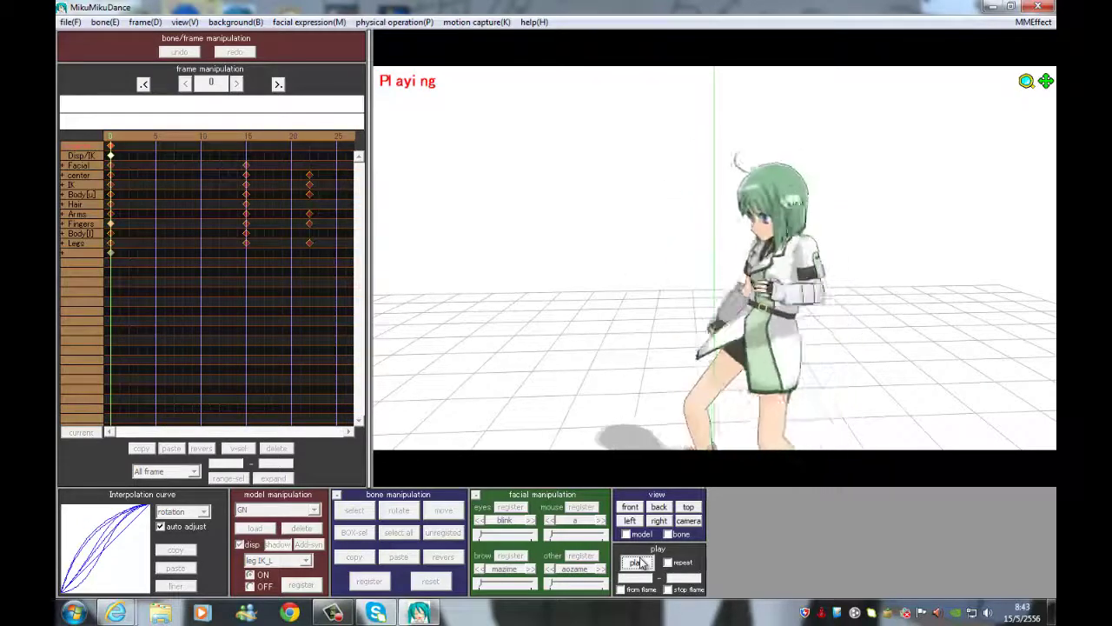
{"action": "left_click", "coordinate": [639, 562]}
{"action": "middle_click_drag", "start_coordinate": [706, 240], "coordinate": [696, 178]}
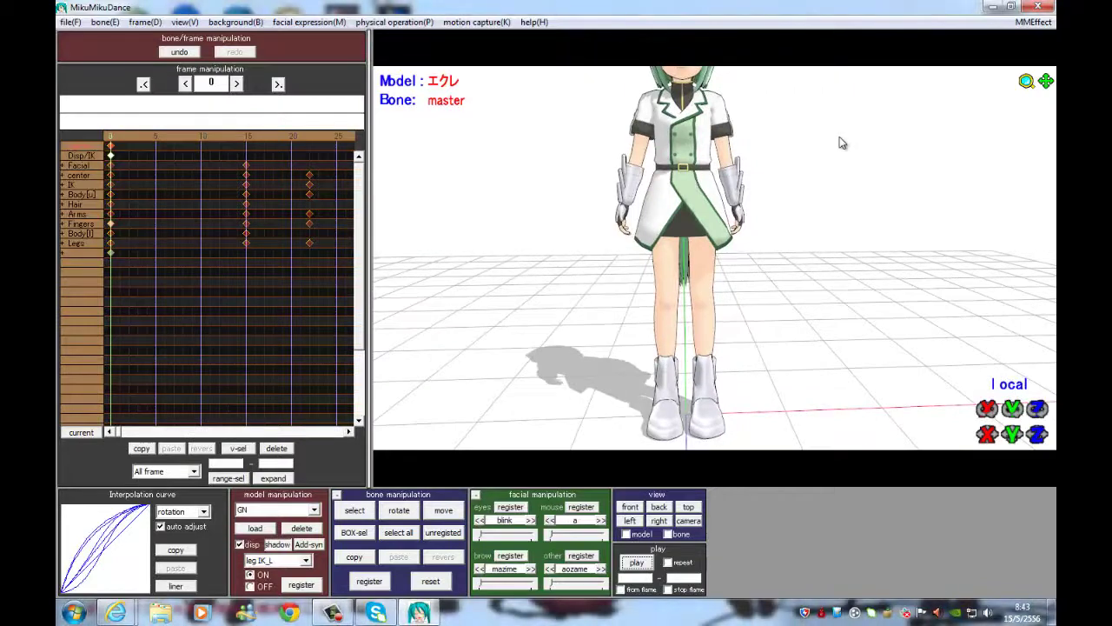
- Load the ver1.10 PMX model from the first subfolder inside the (Haiyore! Nyaruko-san) Haiyore model folder
{"action": "left_click", "coordinate": [250, 528]}
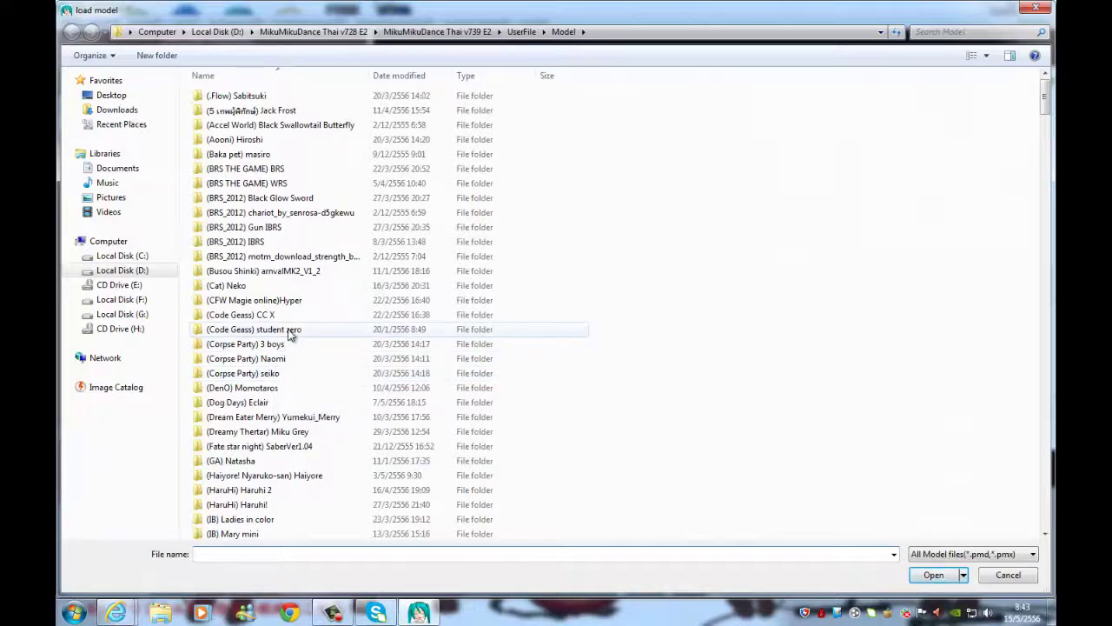
{"action": "double_click", "coordinate": [315, 478]}
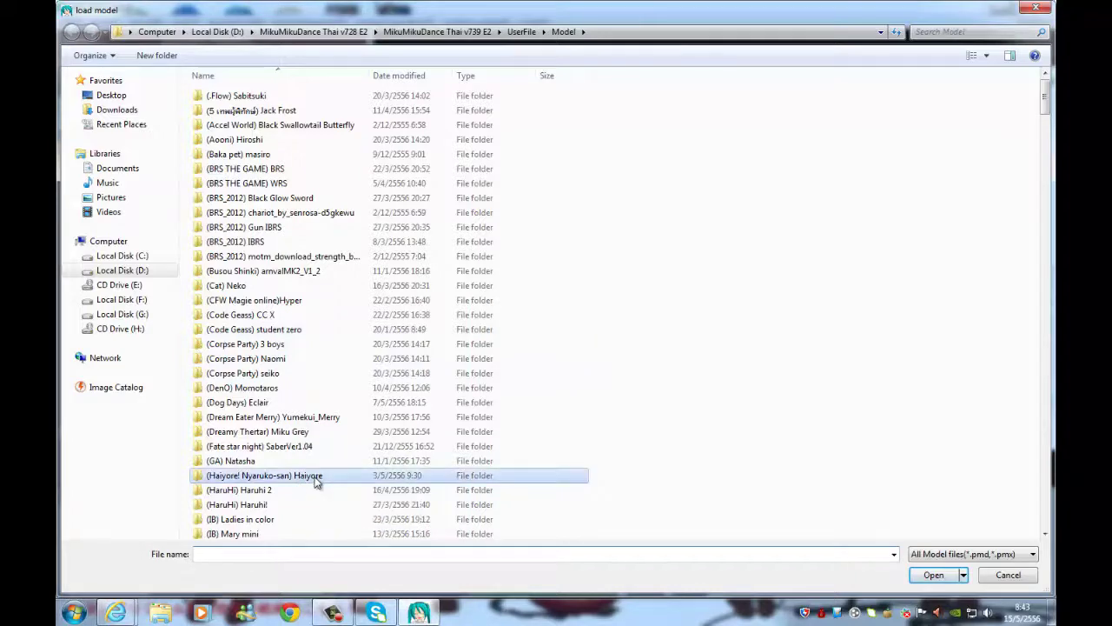
{"action": "double_click", "coordinate": [286, 102]}
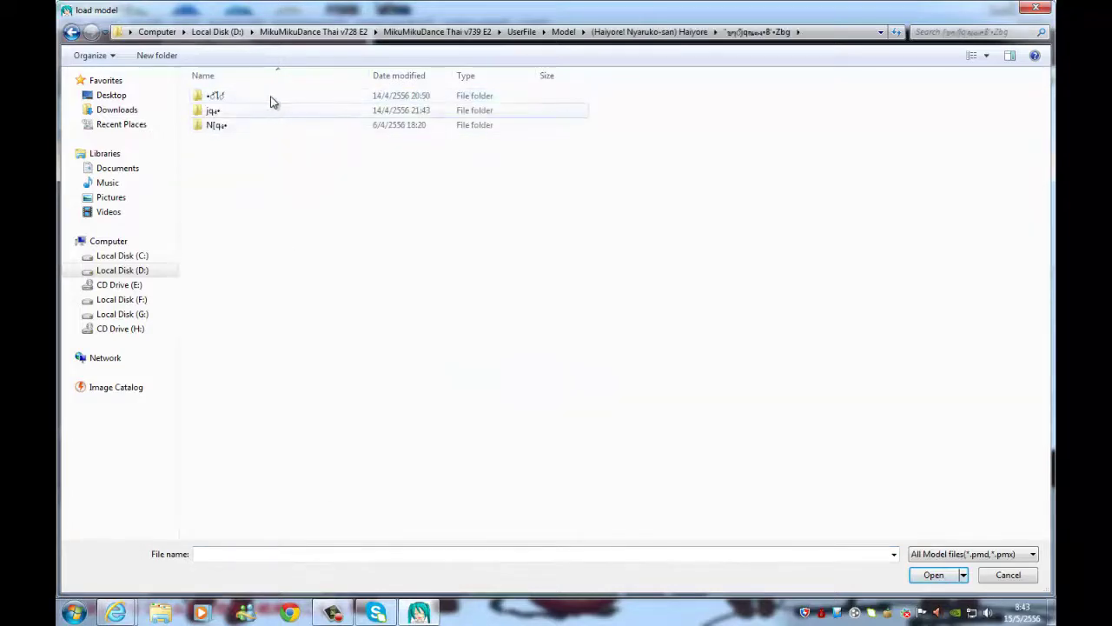
{"action": "double_click", "coordinate": [270, 100]}
{"action": "left_click", "coordinate": [270, 98]}
{"action": "left_click", "coordinate": [929, 576]}
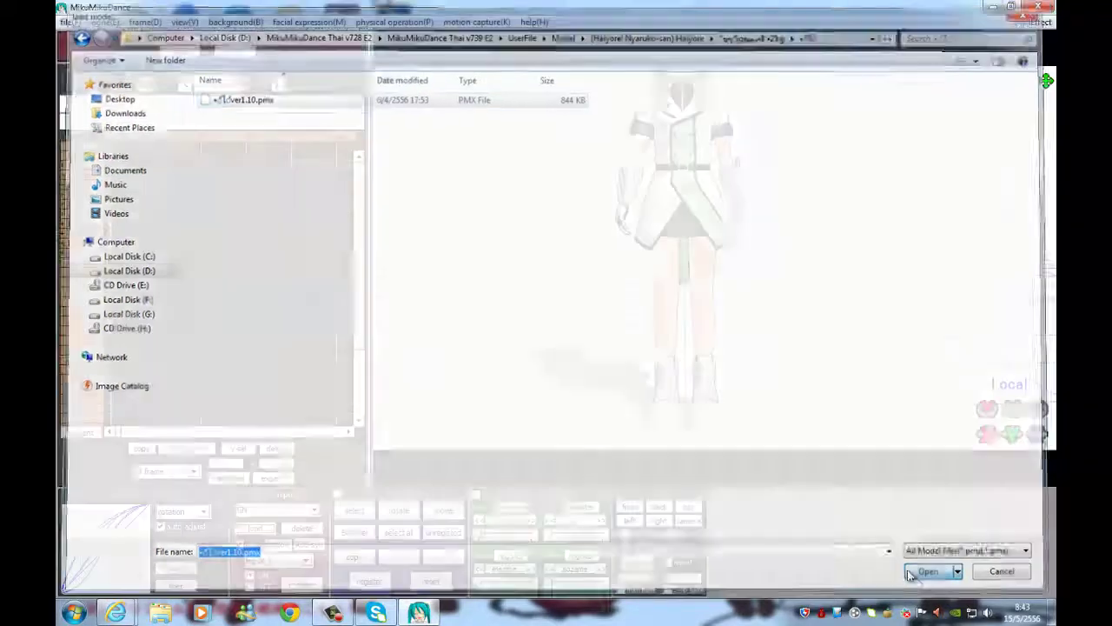
{"action": "left_click", "coordinate": [561, 347]}
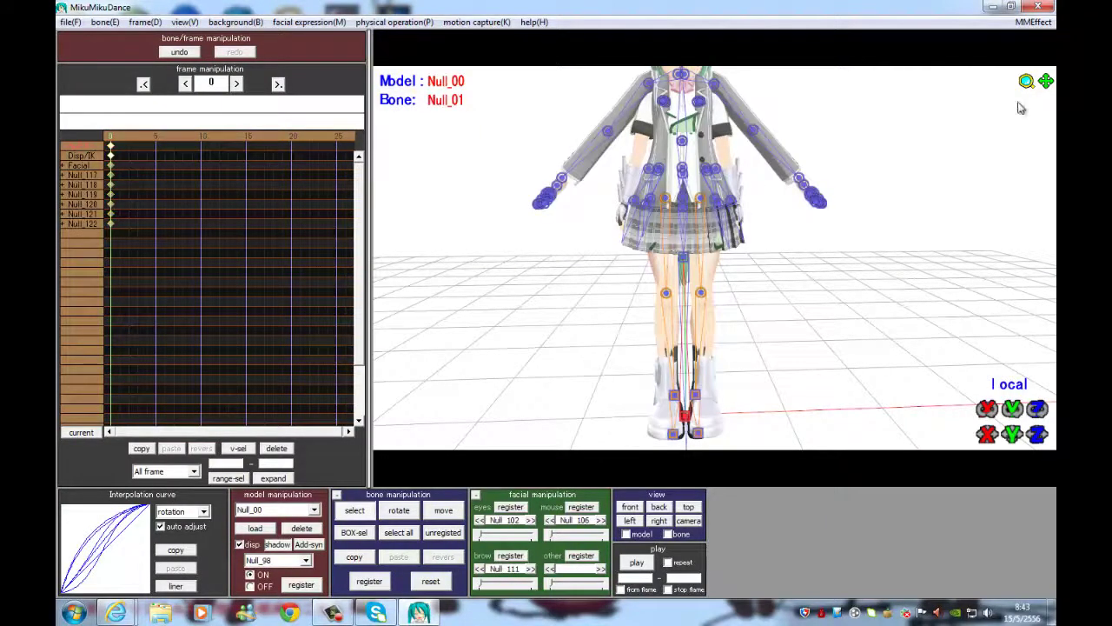
- Load the same NumaNuma.vmd motion data onto the Null_00 model and accept registering it for matching bone names
{"action": "left_click_drag", "start_coordinate": [1048, 89], "coordinate": [1009, 113]}
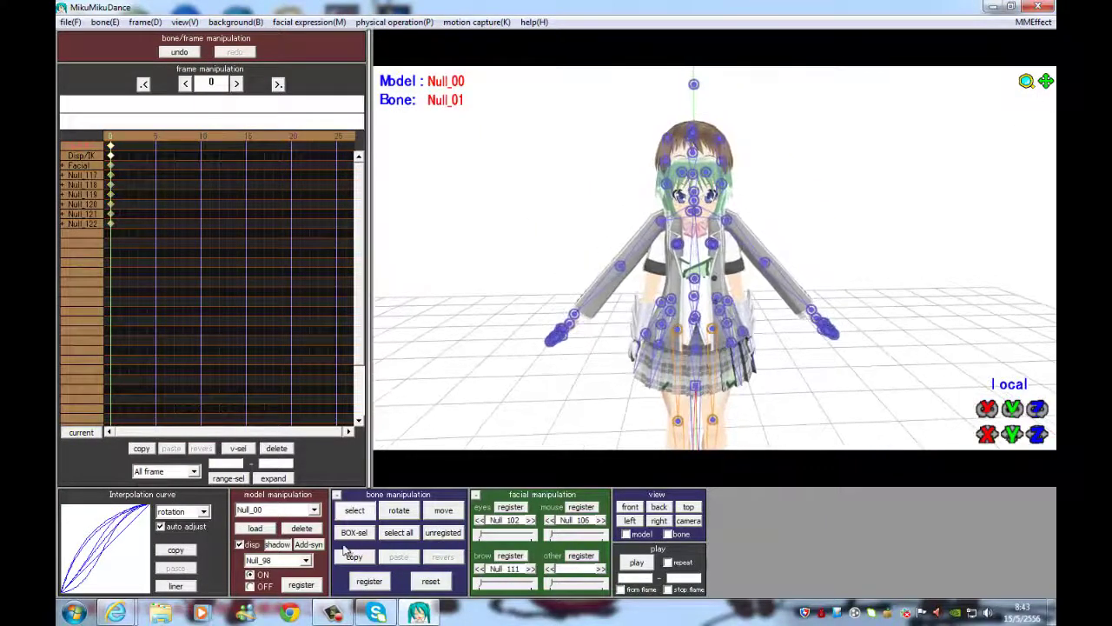
{"action": "left_click", "coordinate": [351, 515]}
{"action": "mouse_move", "coordinate": [609, 374]}
{"action": "right_mouse_down"}
{"action": "mouse_move", "coordinate": [519, 377]}
{"action": "mouse_move", "coordinate": [773, 350]}
{"action": "mouse_move", "coordinate": [834, 356]}
{"action": "mouse_move", "coordinate": [608, 347]}
{"action": "mouse_move", "coordinate": [621, 364]}
{"action": "right_mouse_up"}
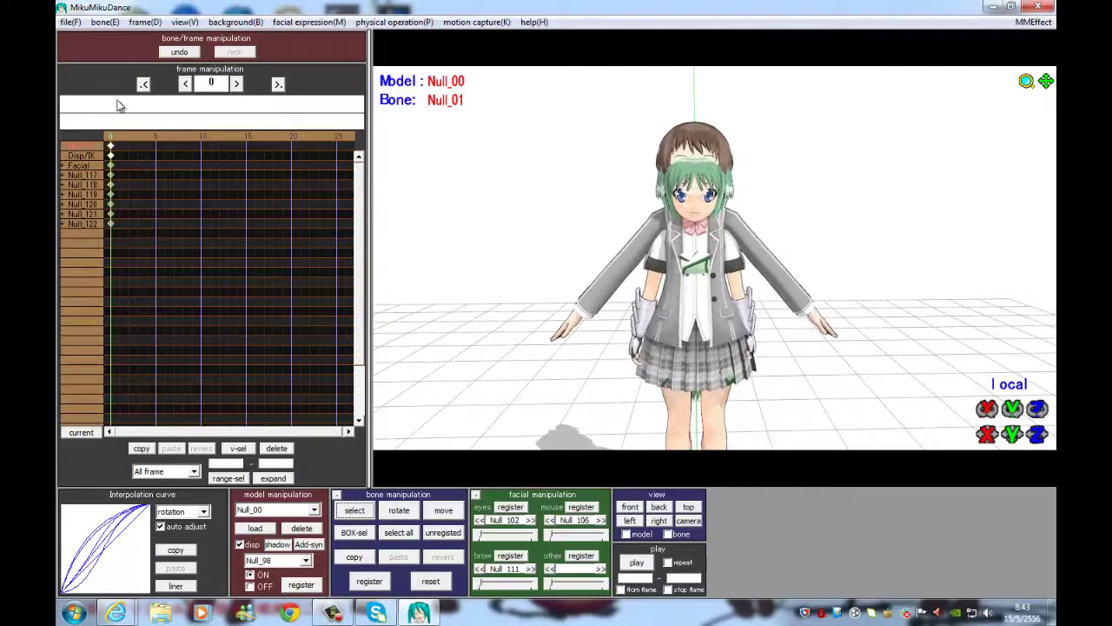
{"action": "left_click", "coordinate": [69, 22]}
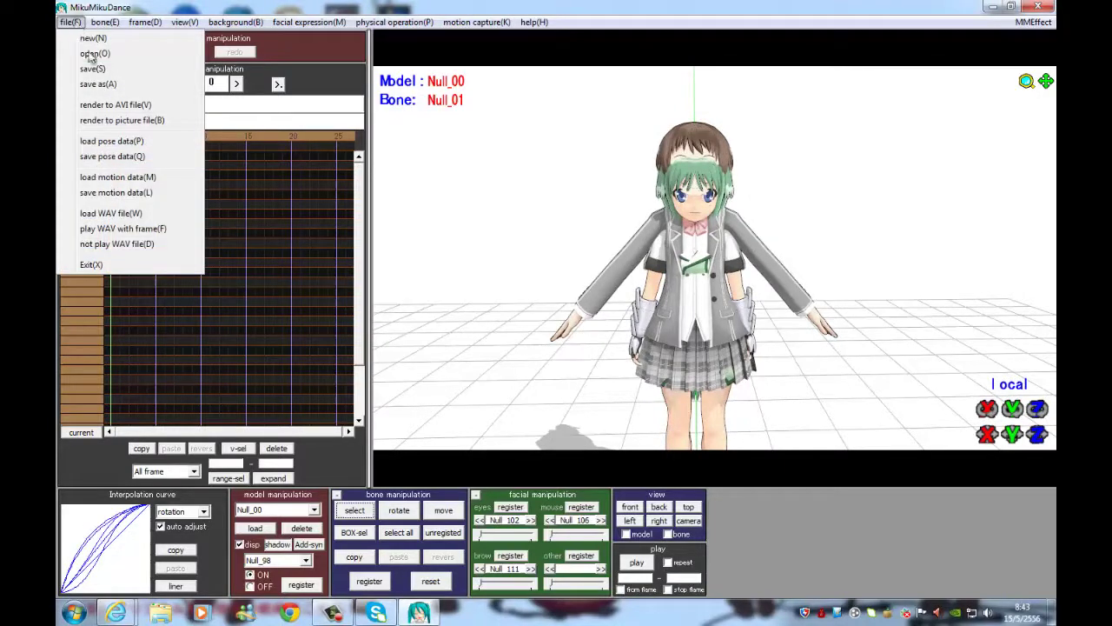
{"action": "left_click", "coordinate": [117, 177]}
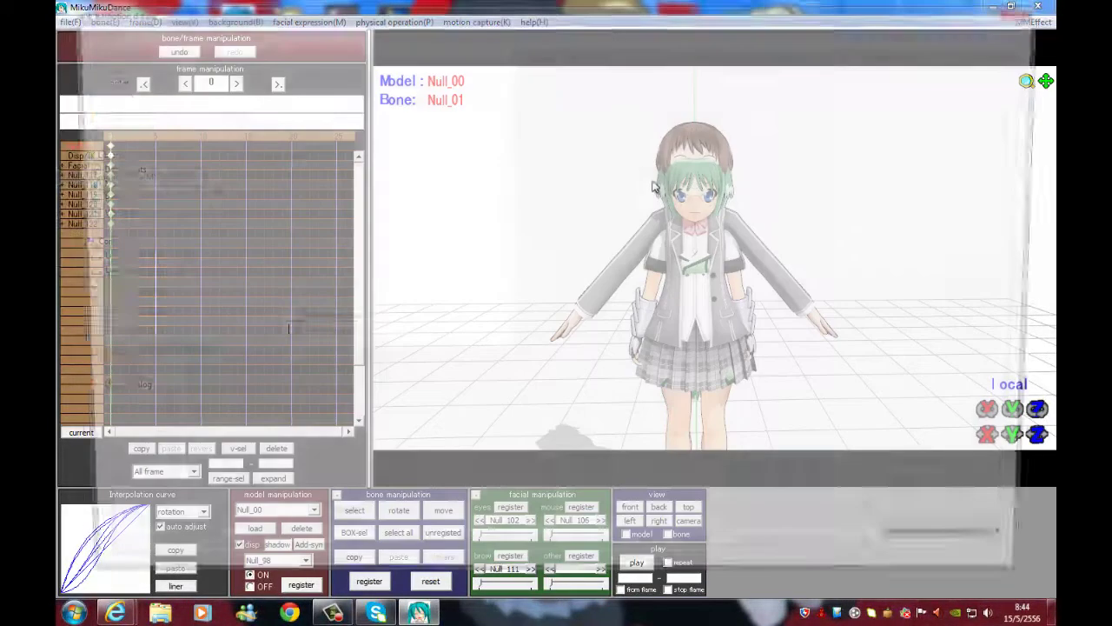
{"action": "left_click", "coordinate": [252, 285]}
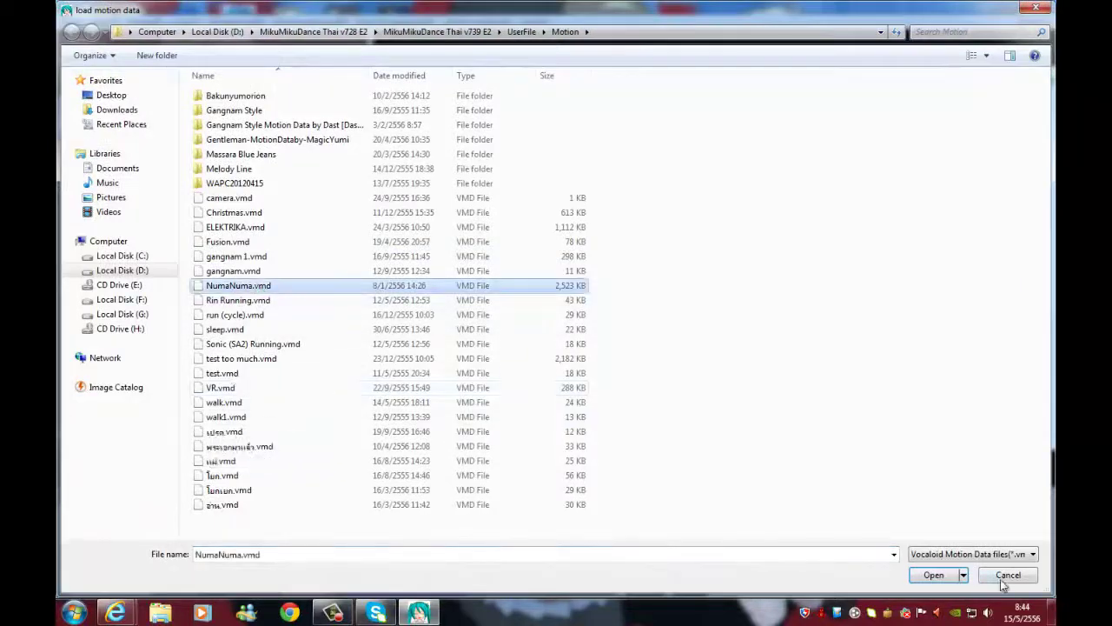
{"action": "left_click", "coordinate": [933, 575]}
{"action": "left_click", "coordinate": [569, 361]}
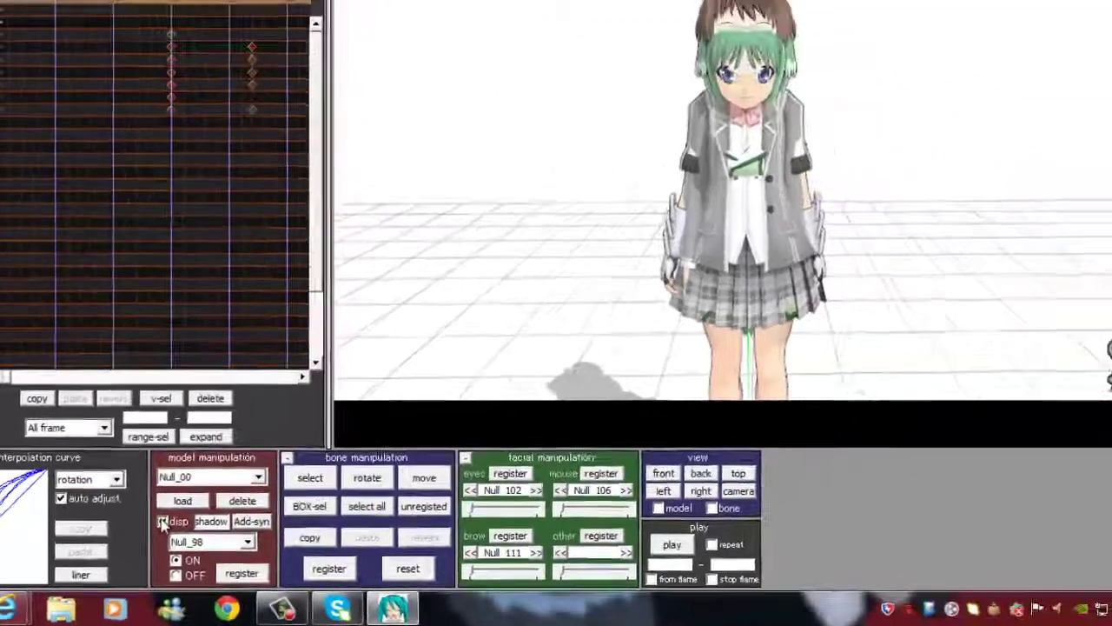
- Hide the Null_00 model at frame 0 and register its display state
{"action": "left_click", "coordinate": [162, 522]}
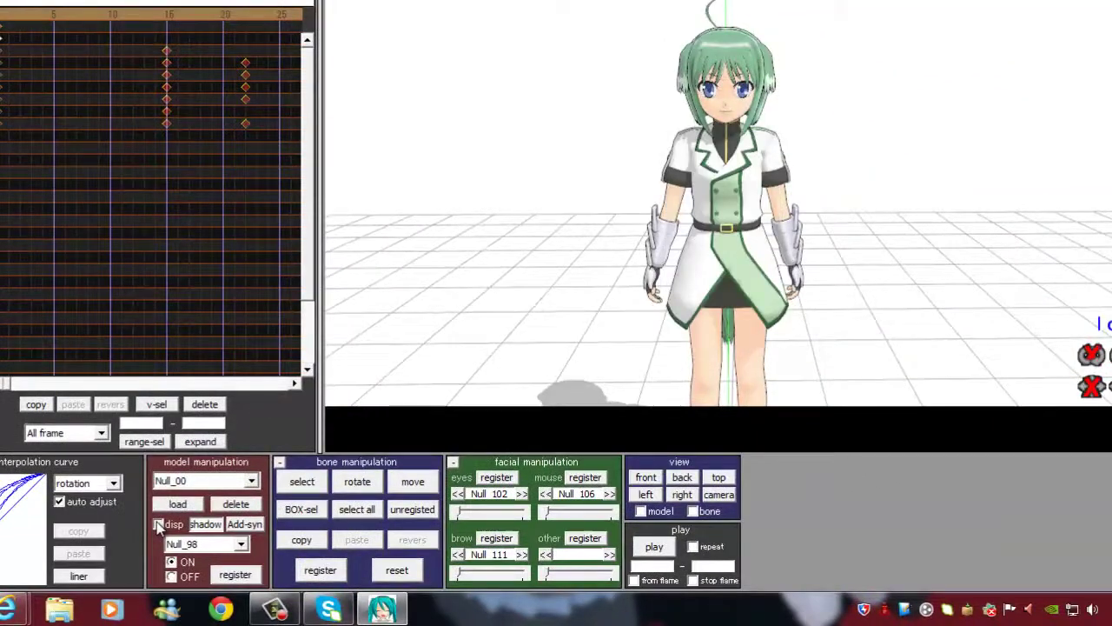
{"action": "left_click", "coordinate": [158, 522]}
{"action": "left_click", "coordinate": [158, 522]}
{"action": "left_click", "coordinate": [158, 523]}
{"action": "left_click", "coordinate": [159, 523]}
{"action": "left_click", "coordinate": [233, 576]}
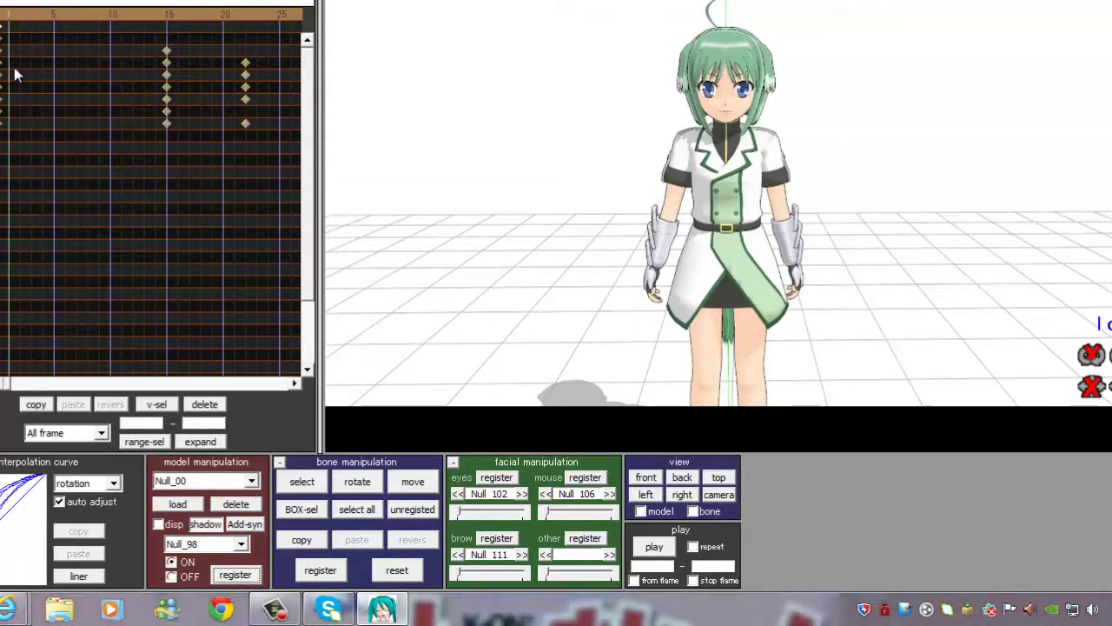
- Advance to frame 184, make the Null_00 model visible and register its display state there
{"action": "key", "text": "Right"}
{"action": "key", "text": "Right"}
{"action": "key", "text": "Right"}
{"action": "key", "text": "Right"}
{"action": "key", "text": "Right"}
{"action": "key", "text": "Right"}
{"action": "key", "text": "Right"}
{"action": "key", "text": "Right"}
{"action": "key", "text": "Right"}
{"action": "key", "text": "Right"}
{"action": "key", "text": "Right"}
{"action": "key", "text": "Right"}
{"action": "key", "text": "Right"}
{"action": "key", "text": "Right"}
{"action": "key", "text": "Right"}
{"action": "key", "text": "Right"}
{"action": "key", "text": "Right"}
{"action": "key", "text": "Right"}
{"action": "key", "text": "Right"}
{"action": "key", "text": "Right"}
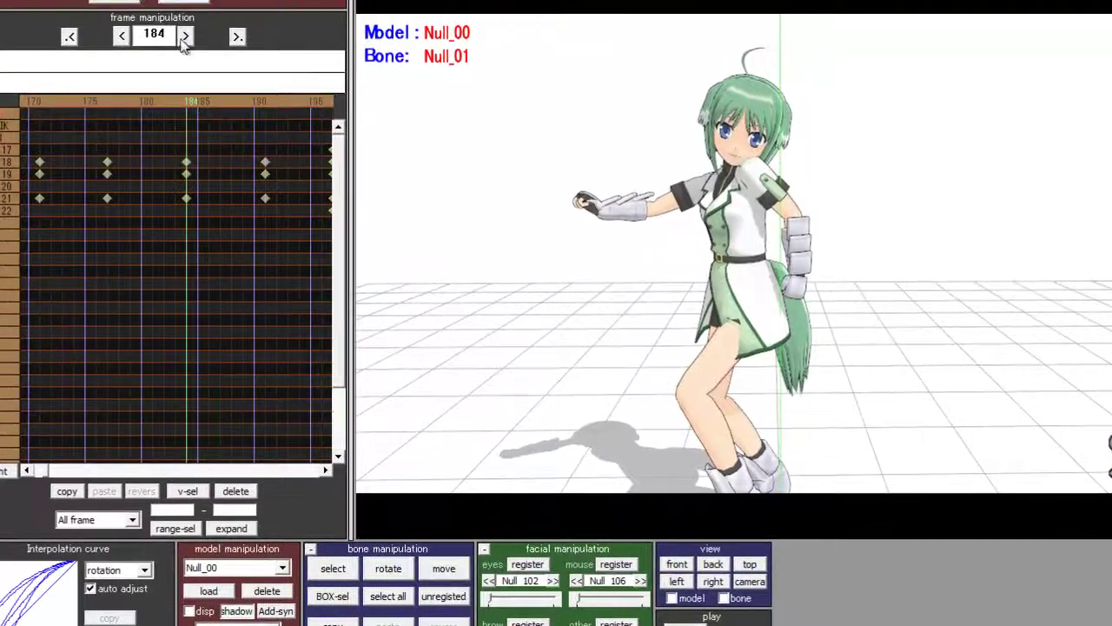
{"action": "left_click", "coordinate": [189, 612]}
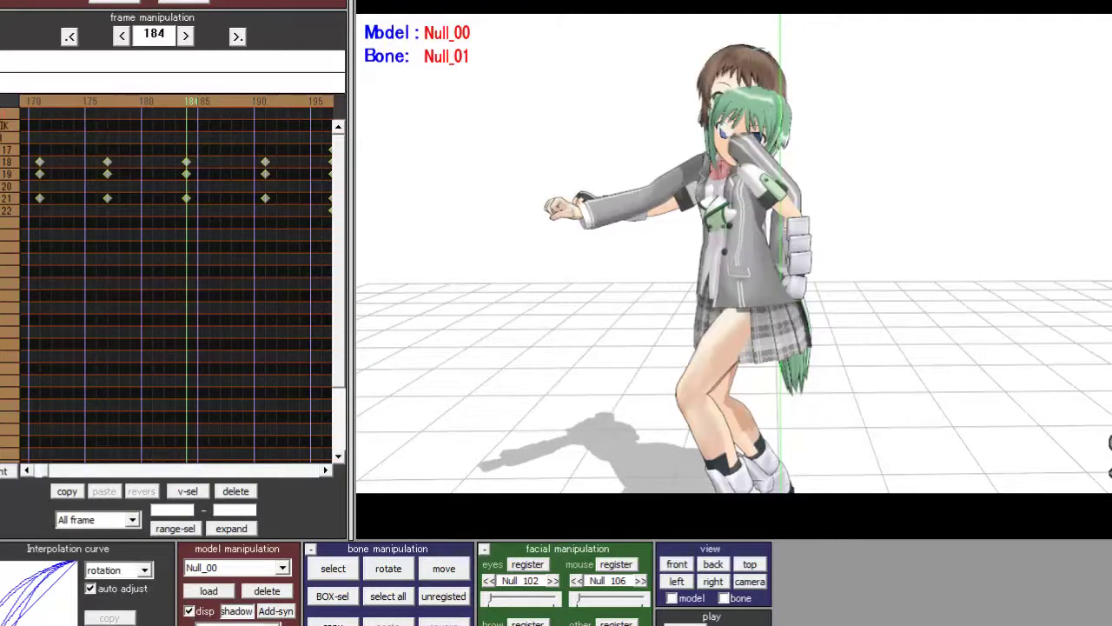
- Switch to the GN model, hide it at frame 184 and register its display state
{"action": "left_click", "coordinate": [284, 569]}
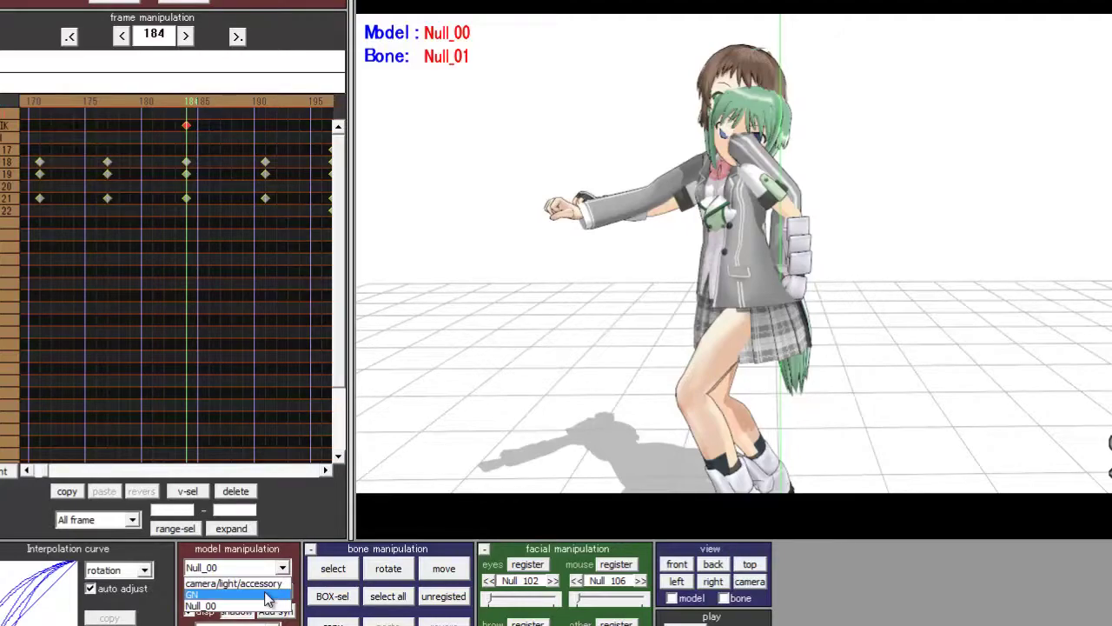
{"action": "left_click", "coordinate": [268, 597]}
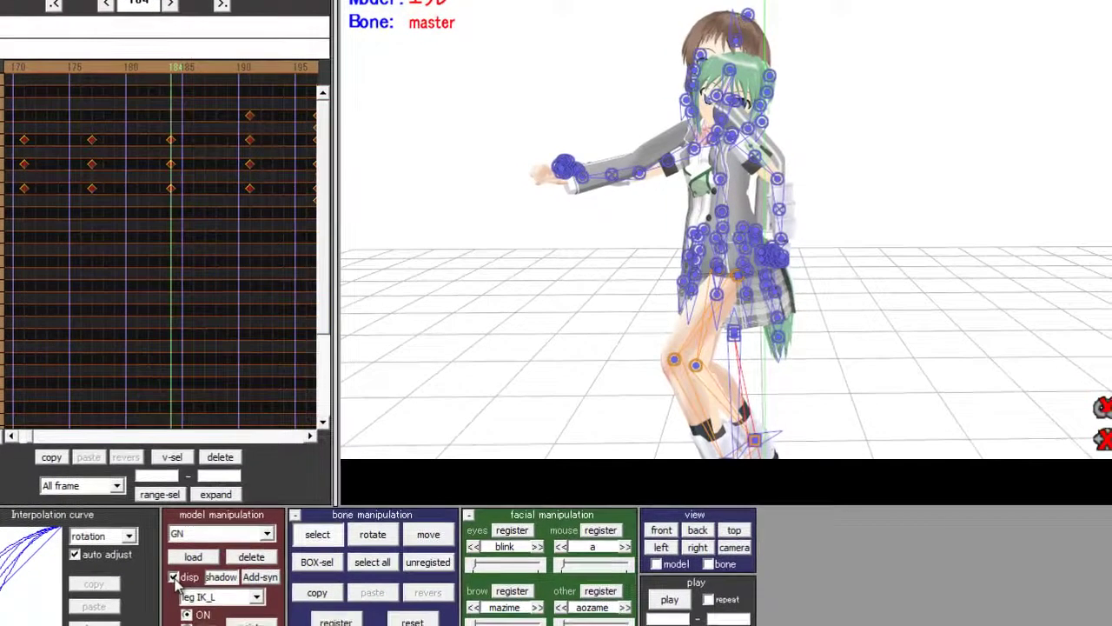
{"action": "left_click", "coordinate": [174, 578]}
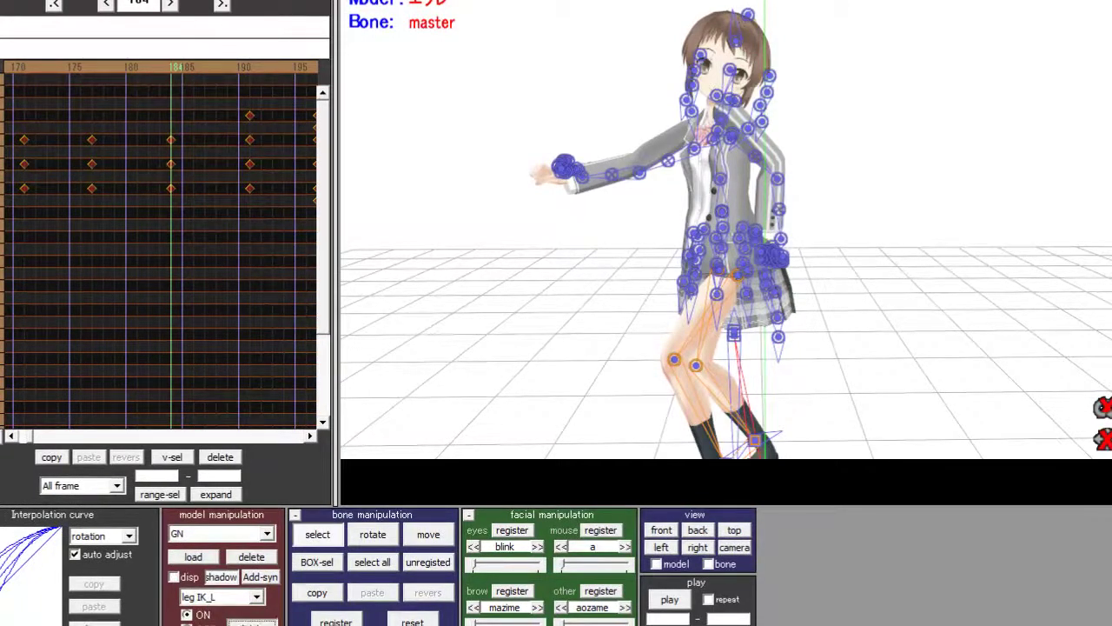
{"action": "left_click", "coordinate": [252, 623]}
- Compare frames 183 and 184 and play the animation to check the swap between the two models
{"action": "key", "text": "Left"}
{"action": "key", "text": "Right"}
{"action": "key", "text": "Left"}
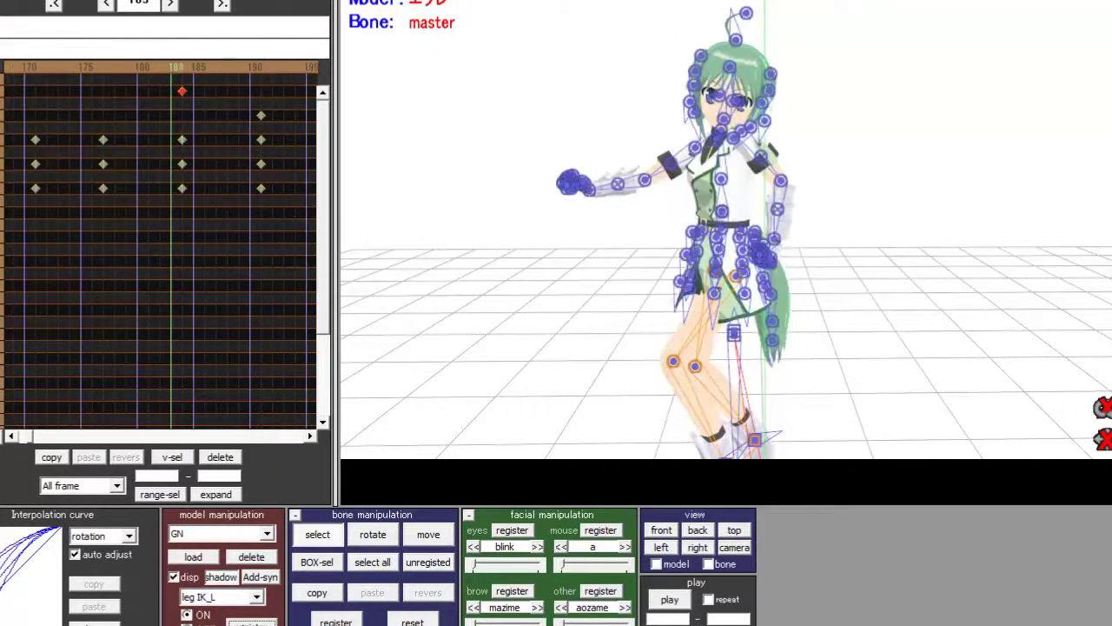
{"action": "left_click", "coordinate": [674, 600]}
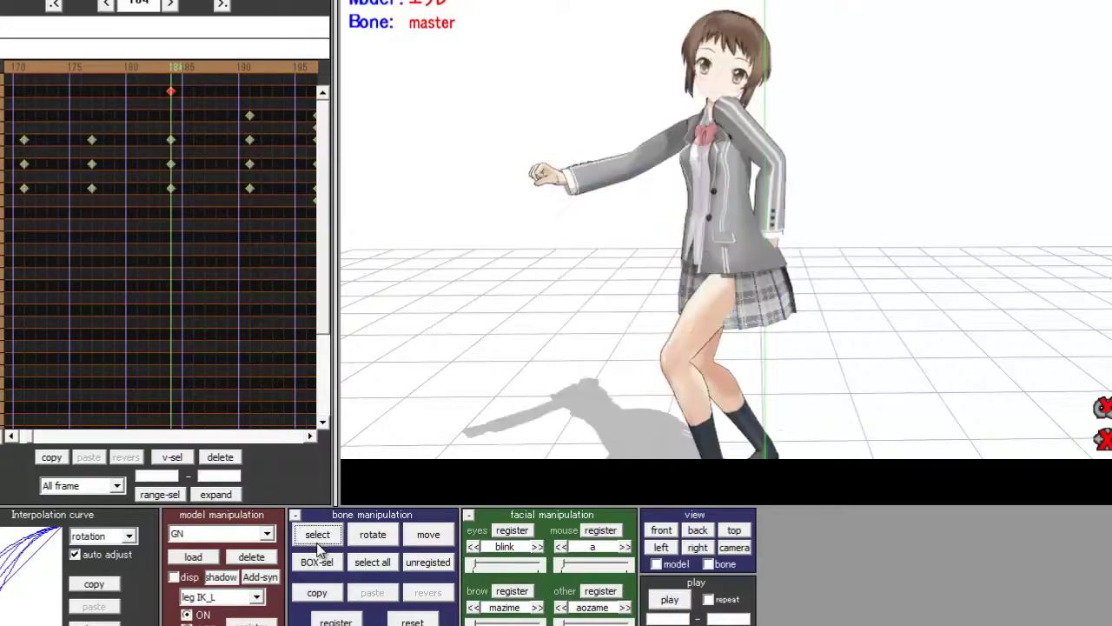
{"action": "left_click", "coordinate": [318, 541]}
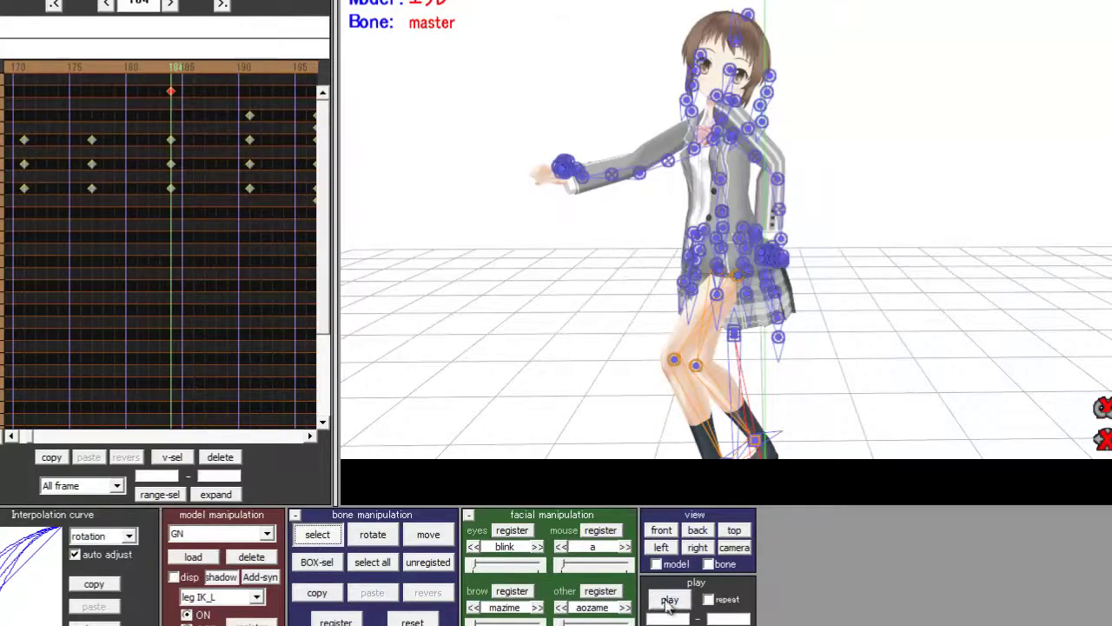
{"action": "left_click", "coordinate": [669, 601]}
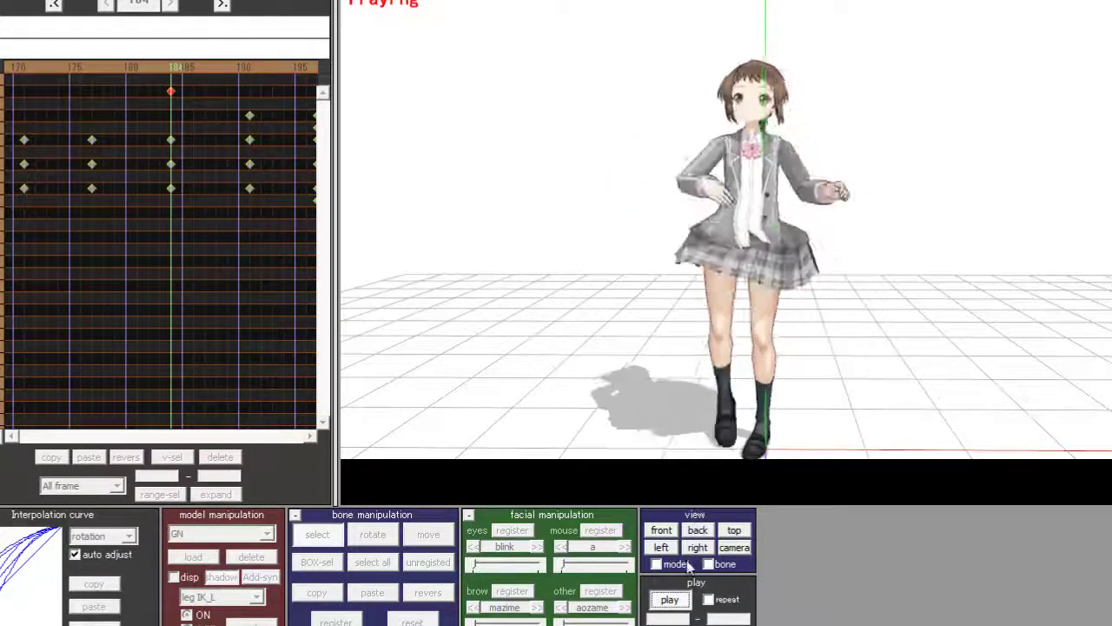
{"action": "left_click", "coordinate": [669, 599]}
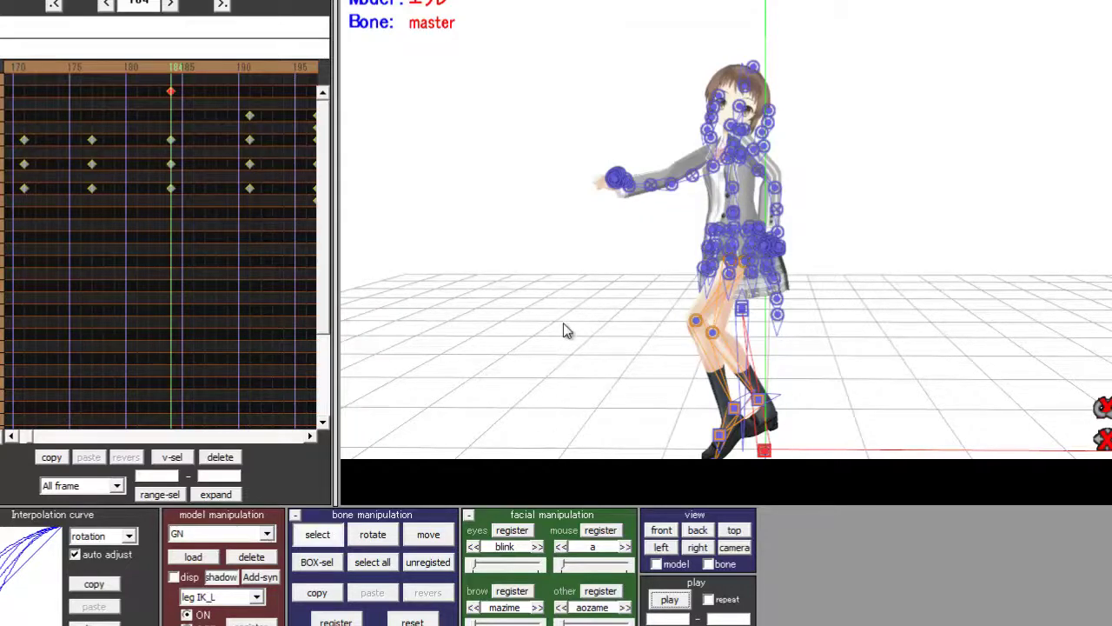
- Switch from the GN model to camera, light and accessory editing
{"action": "right_click_drag", "start_coordinate": [529, 331], "coordinate": [624, 319]}
{"action": "scroll", "coordinate": [624, 320], "scroll_direction": "up", "scroll_amount": 3}
{"action": "left_click", "coordinate": [320, 540]}
{"action": "right_click_drag", "start_coordinate": [687, 286], "coordinate": [772, 274]}
{"action": "scroll", "coordinate": [690, 249], "scroll_direction": "down", "scroll_amount": 3}
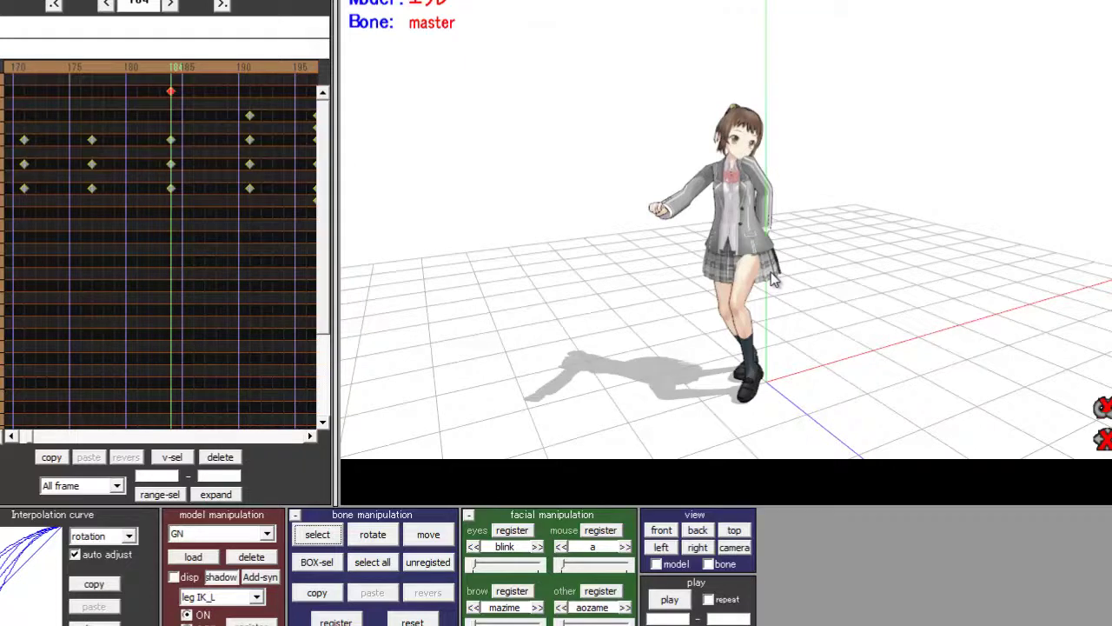
{"action": "left_click", "coordinate": [266, 535]}
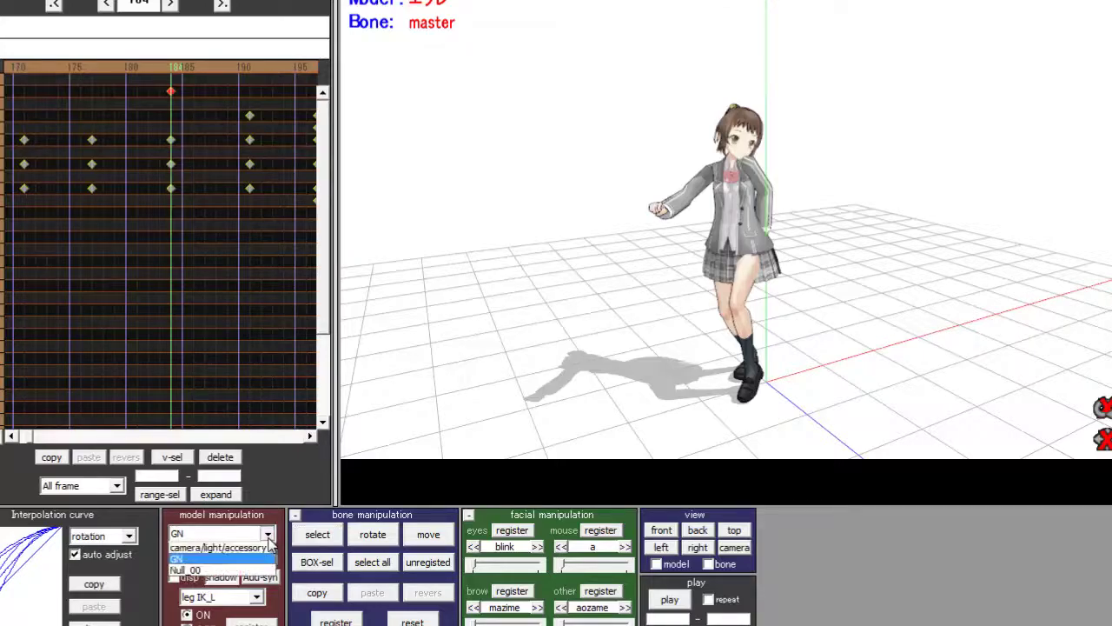
{"action": "left_click", "coordinate": [261, 546]}
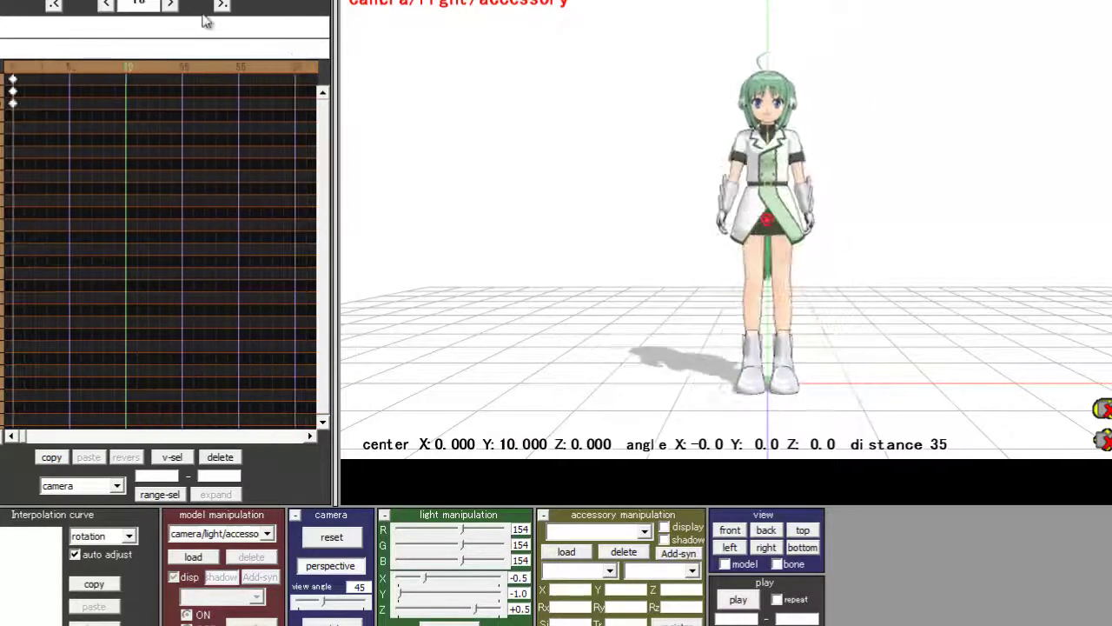
- Try changing the camera angle and distance at frame 0 without registering, and step one frame forward and back
{"action": "mouse_move", "coordinate": [773, 209]}
{"action": "right_mouse_down"}
{"action": "mouse_move", "coordinate": [765, 231]}
{"action": "mouse_move", "coordinate": [874, 224]}
{"action": "mouse_move", "coordinate": [804, 248]}
{"action": "mouse_move", "coordinate": [772, 231]}
{"action": "mouse_move", "coordinate": [770, 201]}
{"action": "right_mouse_up"}
{"action": "scroll", "coordinate": [753, 223], "scroll_direction": "up", "scroll_amount": 5}
{"action": "scroll", "coordinate": [751, 217], "scroll_direction": "down", "scroll_amount": 2}
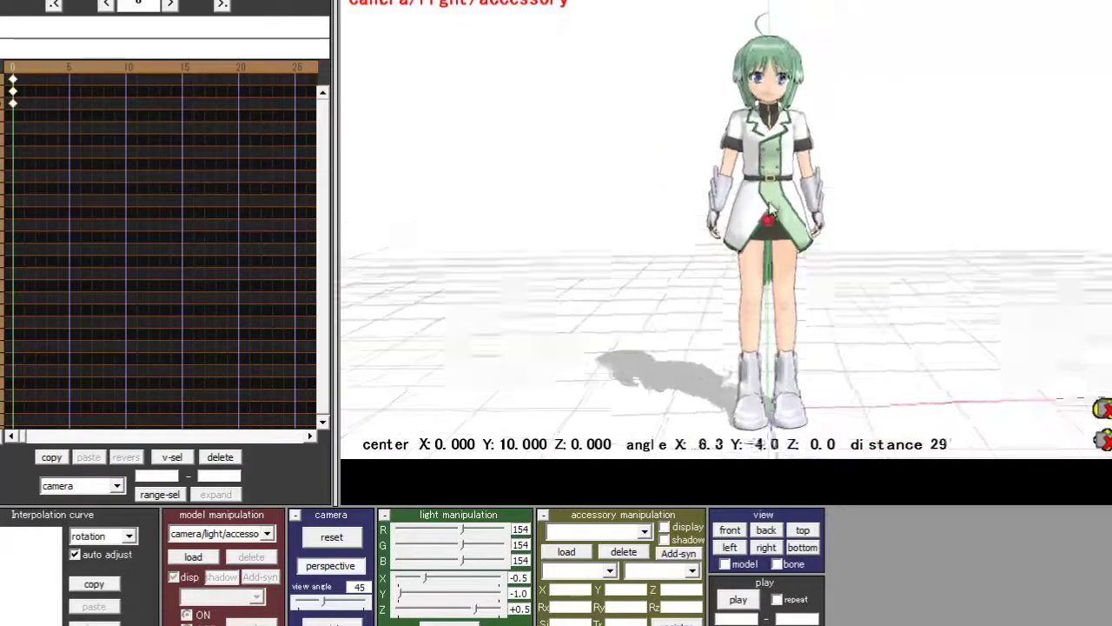
{"action": "key", "text": "Right"}
{"action": "key", "text": "Left"}
- Frame the camera on the green-haired model's head and torso at frame 0, at distance 11, and register it
{"action": "scroll", "coordinate": [770, 201], "scroll_direction": "up", "scroll_amount": 5}
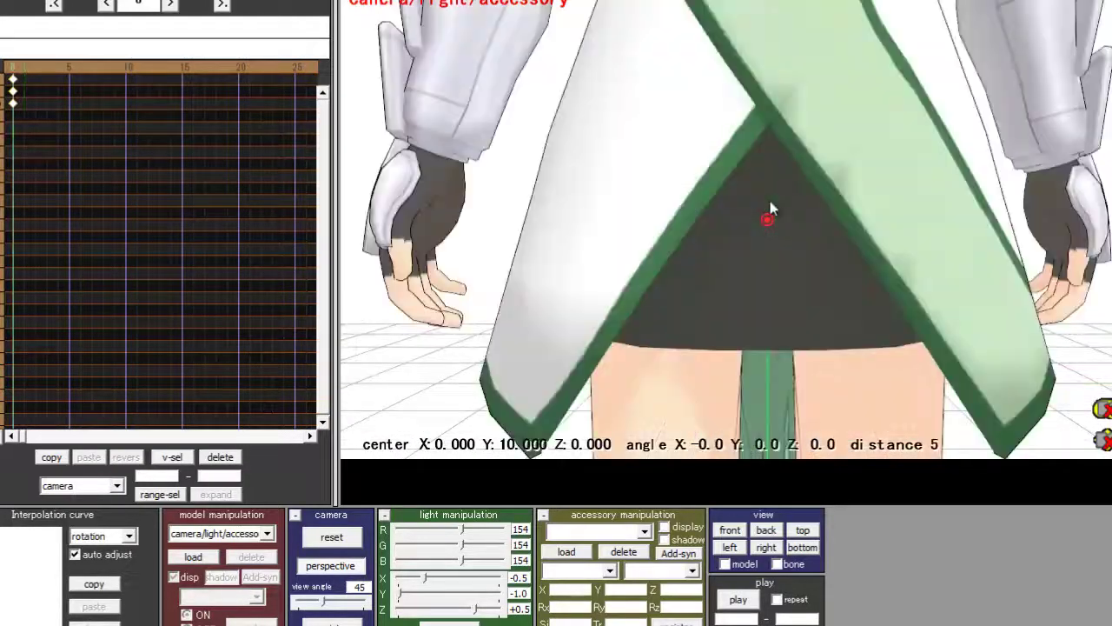
{"action": "scroll", "coordinate": [770, 201], "scroll_direction": "down", "scroll_amount": 2}
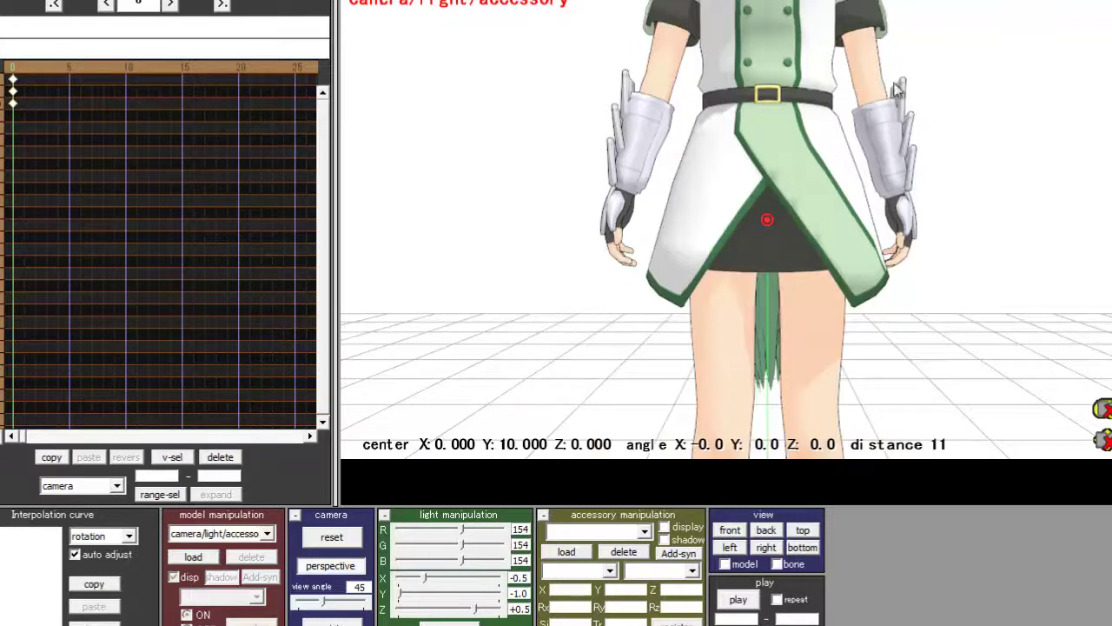
{"action": "middle_click_drag", "start_coordinate": [768, 234], "coordinate": [770, 274]}
{"action": "right_click_drag", "start_coordinate": [1051, 93], "coordinate": [1062, 93]}
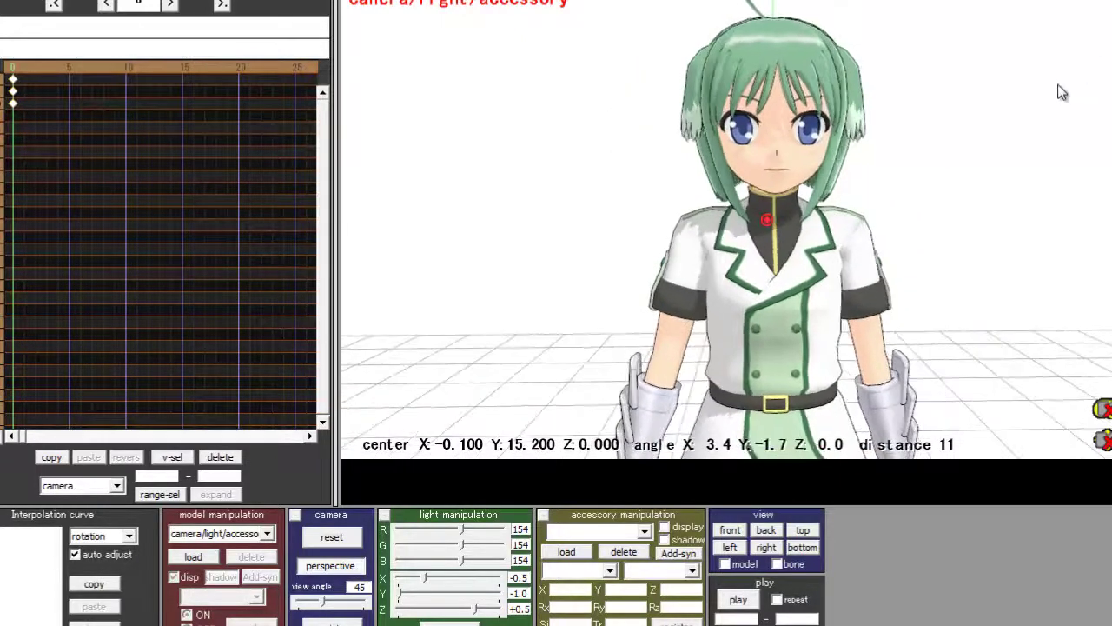
{"action": "right_click_drag", "start_coordinate": [466, 429], "coordinate": [461, 430]}
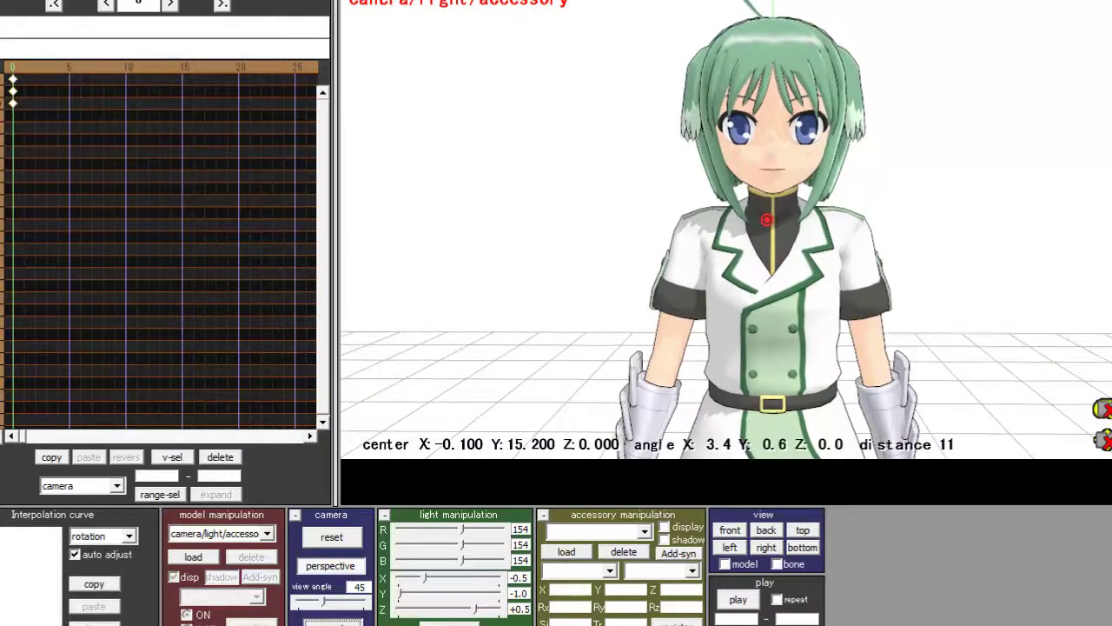
- At frame 80, re-center the camera on the model, angle it to about Y 32 at distance 16, and register it
{"action": "key", "text": "Right"}
{"action": "key", "text": "Right"}
{"action": "key", "text": "Right"}
{"action": "key", "text": "Right"}
{"action": "key", "text": "Right"}
{"action": "key", "text": "Right"}
{"action": "key", "text": "Right"}
{"action": "key", "text": "Right"}
{"action": "key", "text": "Right"}
{"action": "key", "text": "Right"}
{"action": "key", "text": "Right"}
{"action": "key", "text": "Right"}
{"action": "key", "text": "Right"}
{"action": "key", "text": "Right"}
{"action": "key", "text": "Right"}
{"action": "key", "text": "Right"}
{"action": "key", "text": "Right"}
{"action": "key", "text": "Right"}
{"action": "key", "text": "Right"}
{"action": "key", "text": "Right"}
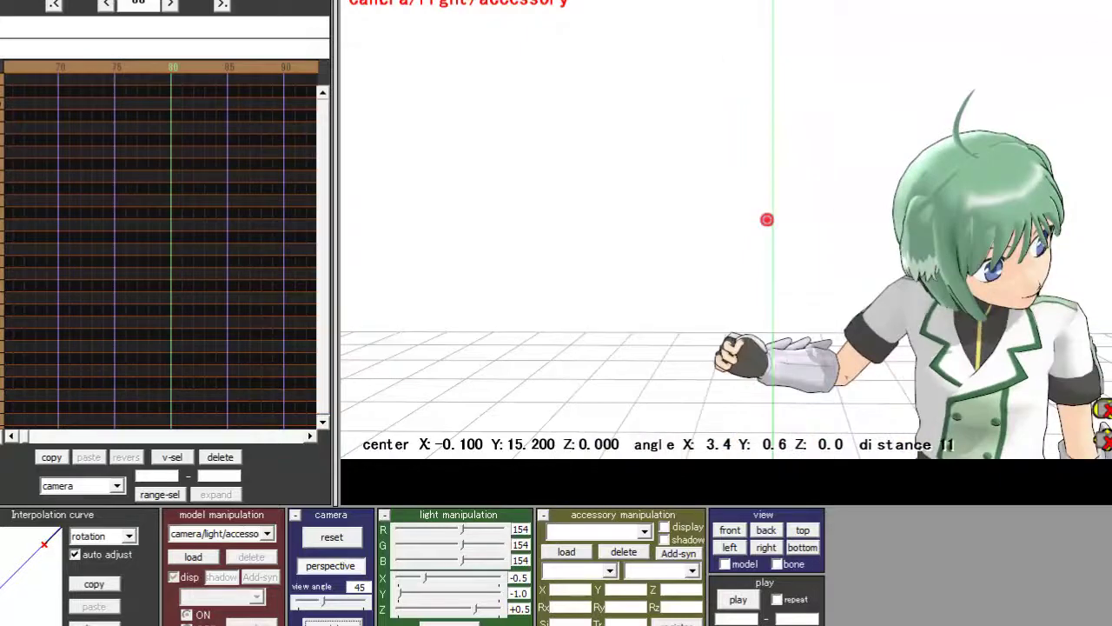
{"action": "middle_click_drag", "start_coordinate": [765, 219], "coordinate": [736, 195]}
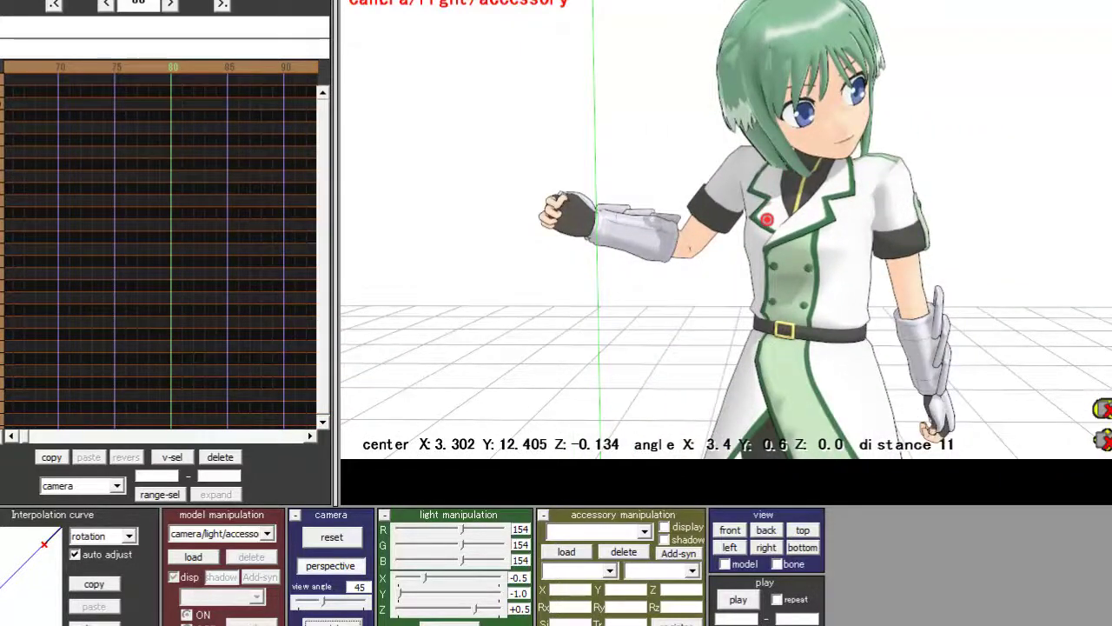
{"action": "scroll", "coordinate": [767, 273], "scroll_direction": "down", "scroll_amount": 5}
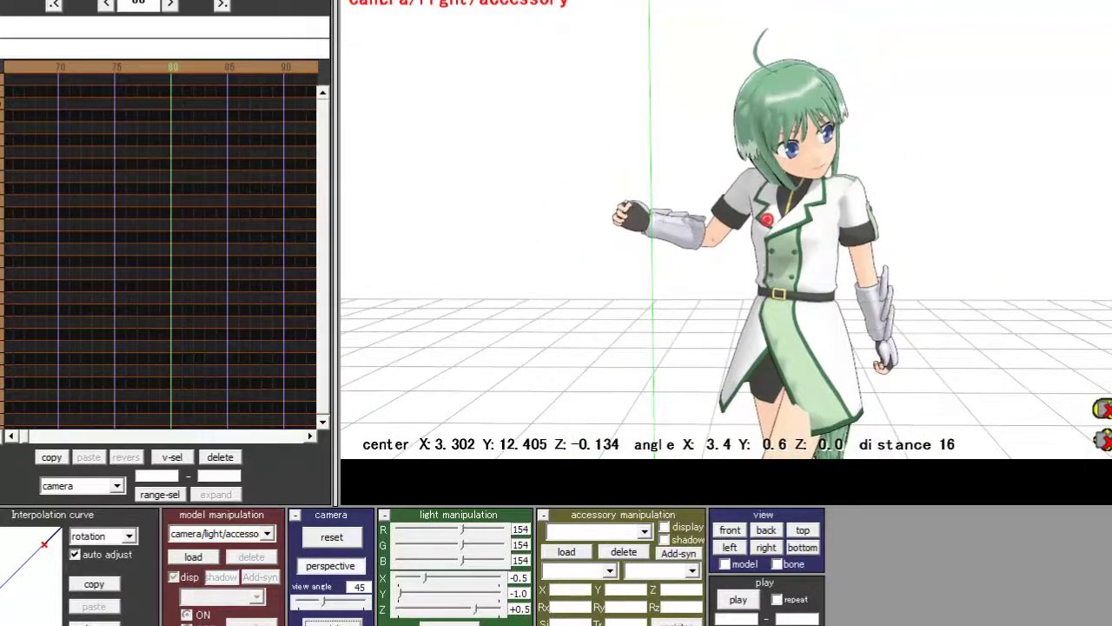
{"action": "right_click_drag", "start_coordinate": [1111, 34], "coordinate": [1071, 9]}
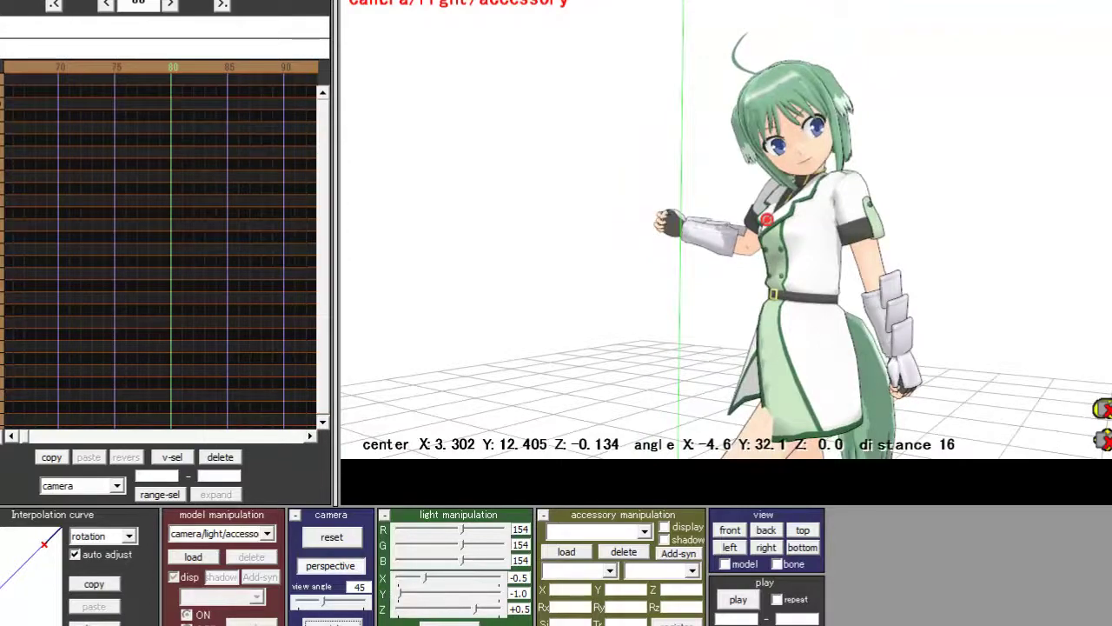
{"action": "key", "text": "Left"}
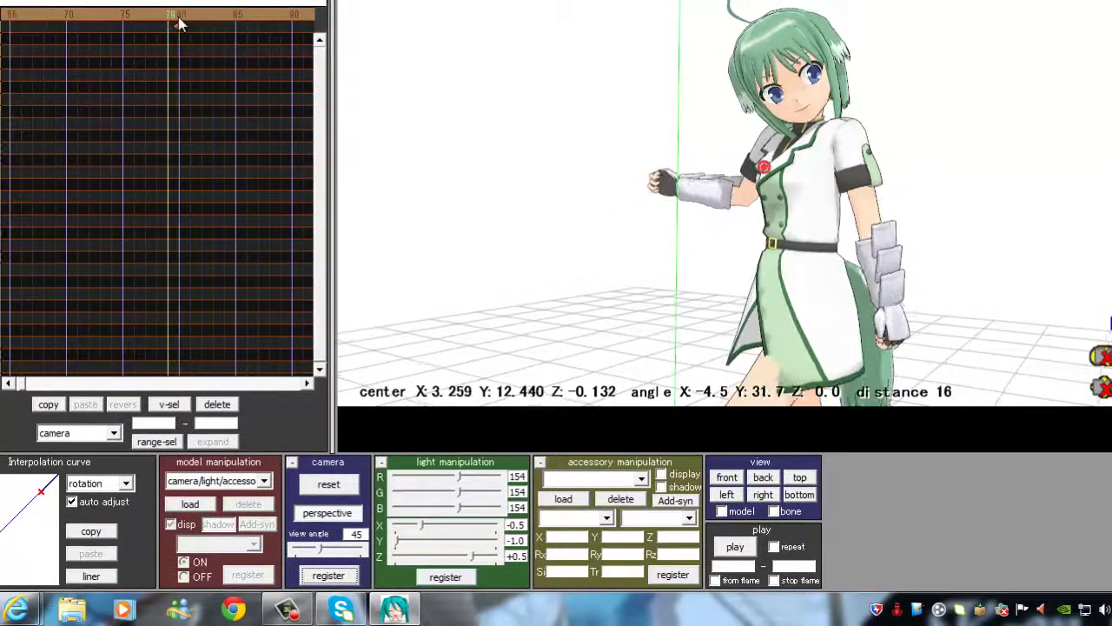
{"action": "key", "text": "Right"}
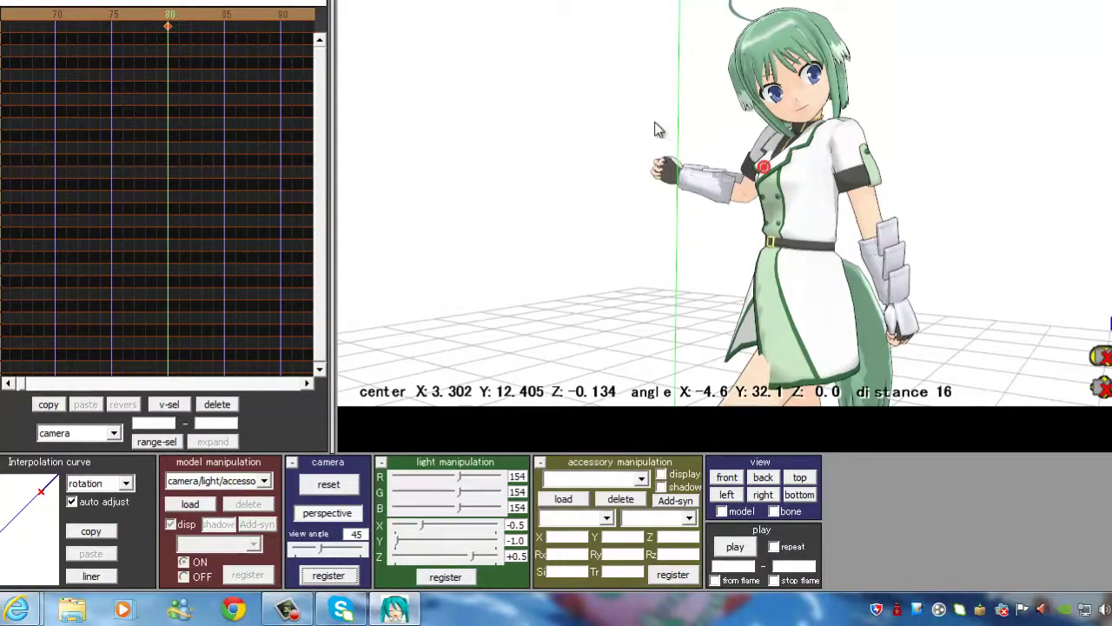
- At frame 81, place the camera behind the model at about Y -178 and distance 28, and register it
{"action": "key", "text": "Right"}
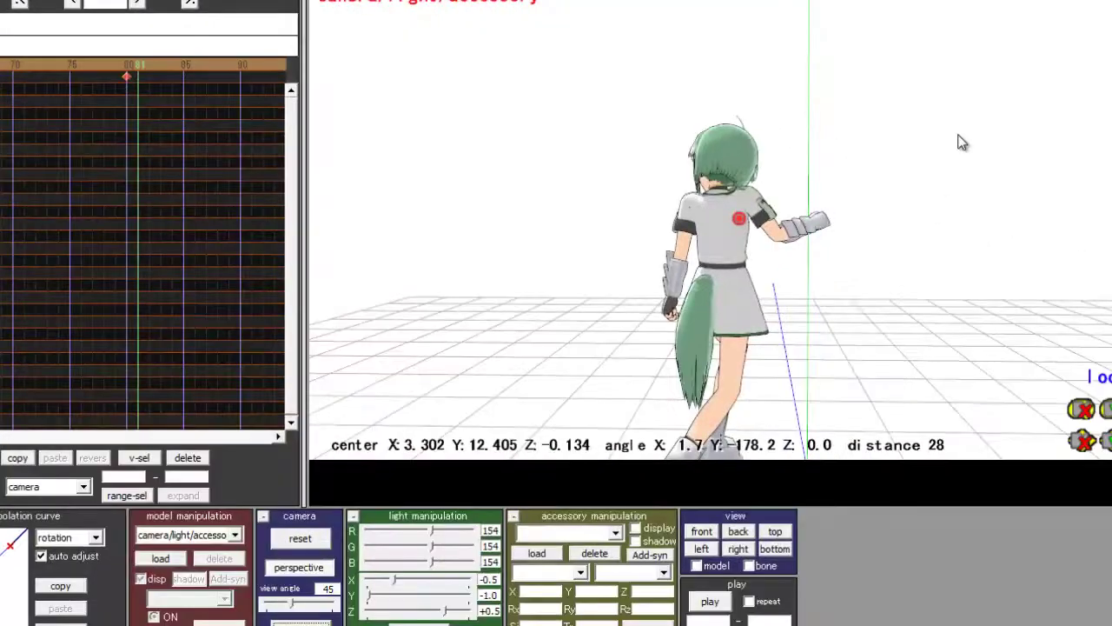
{"action": "scroll", "coordinate": [959, 141], "scroll_direction": "up", "scroll_amount": 5}
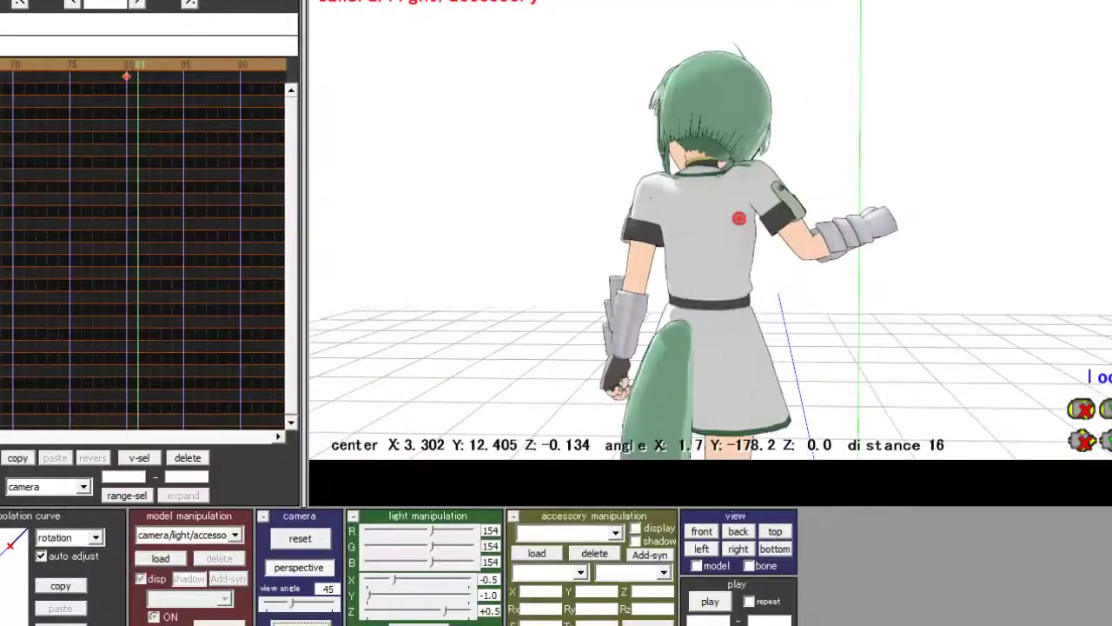
{"action": "middle_click_drag", "start_coordinate": [738, 348], "coordinate": [711, 129]}
{"action": "scroll", "coordinate": [710, 129], "scroll_direction": "down", "scroll_amount": 4}
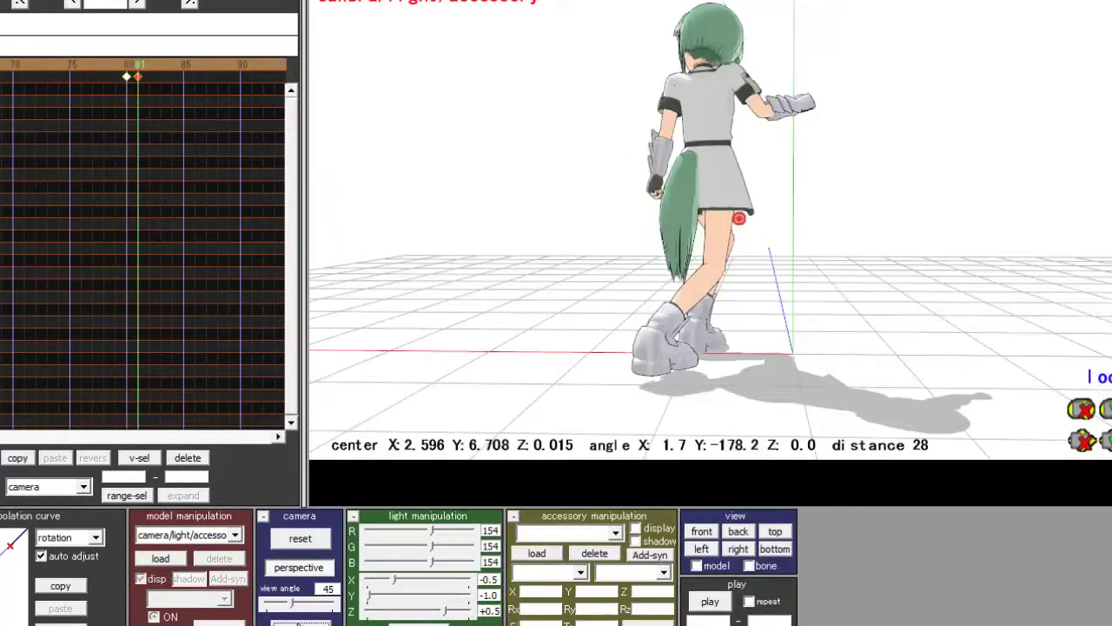
- Advance to frame 245, turn the camera to a raised front view at about X 34 and distance 34, and register it
{"action": "key", "text": "Right"}
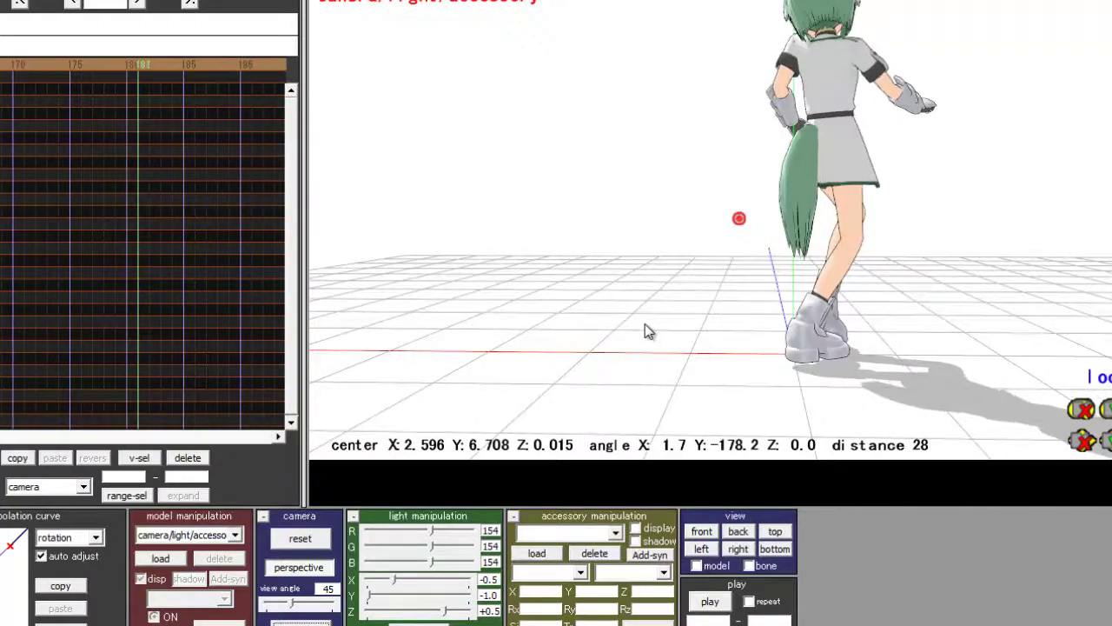
{"action": "right_click_drag", "start_coordinate": [645, 330], "coordinate": [498, 335]}
{"action": "scroll", "coordinate": [459, 430], "scroll_direction": "down", "scroll_amount": 2}
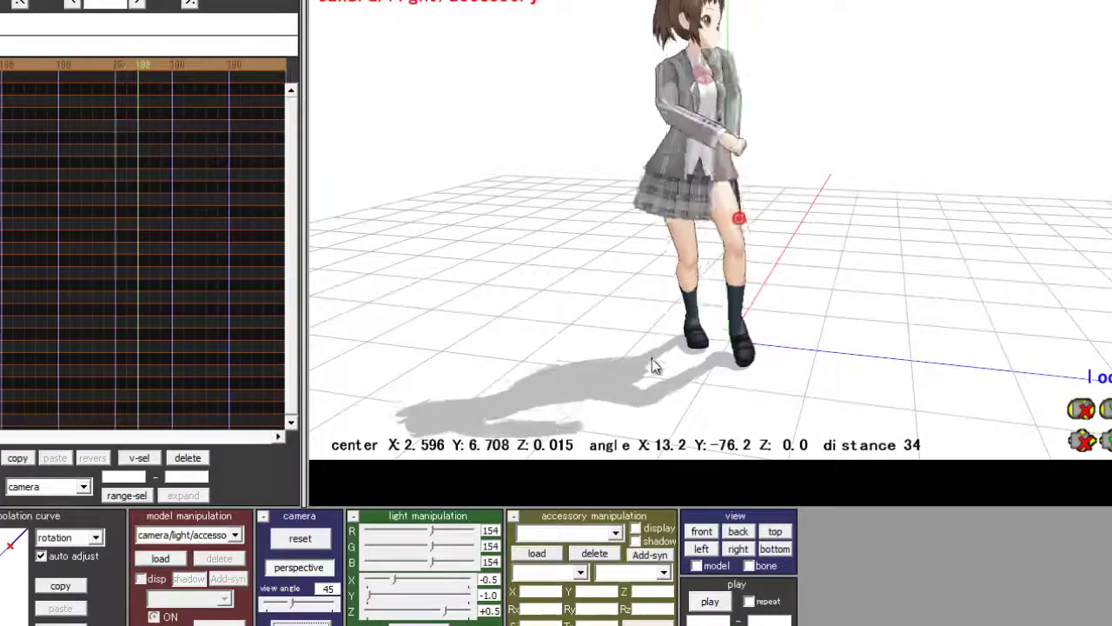
{"action": "right_click_drag", "start_coordinate": [757, 342], "coordinate": [639, 363]}
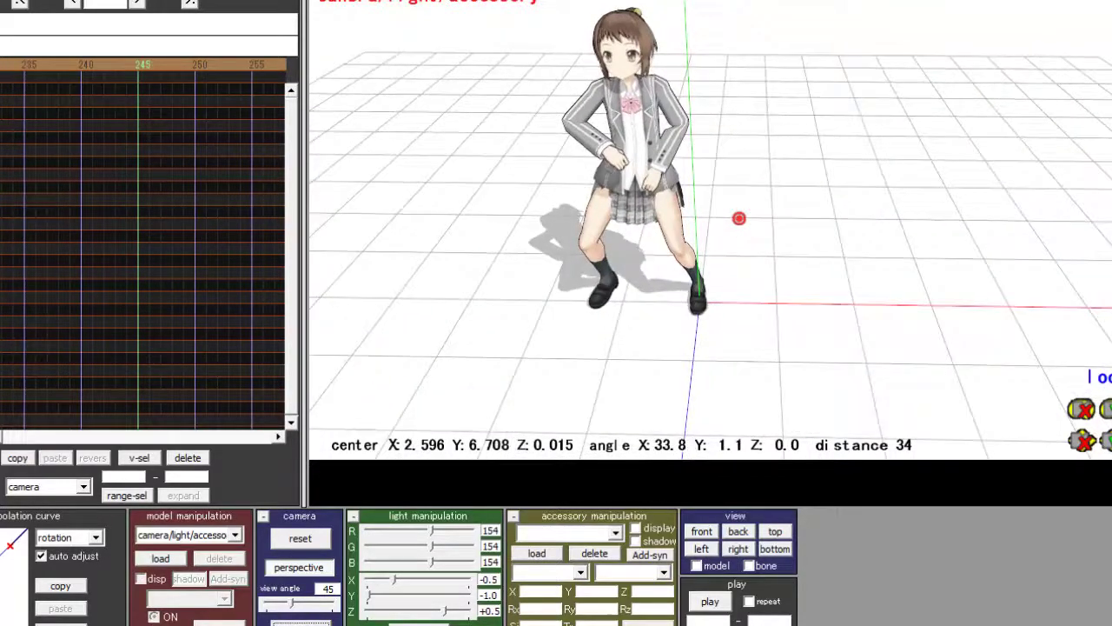
- Play the animation twice to check the camera movement, trying an unregistered camera change at frame 245 in between
{"action": "left_click", "coordinate": [709, 603]}
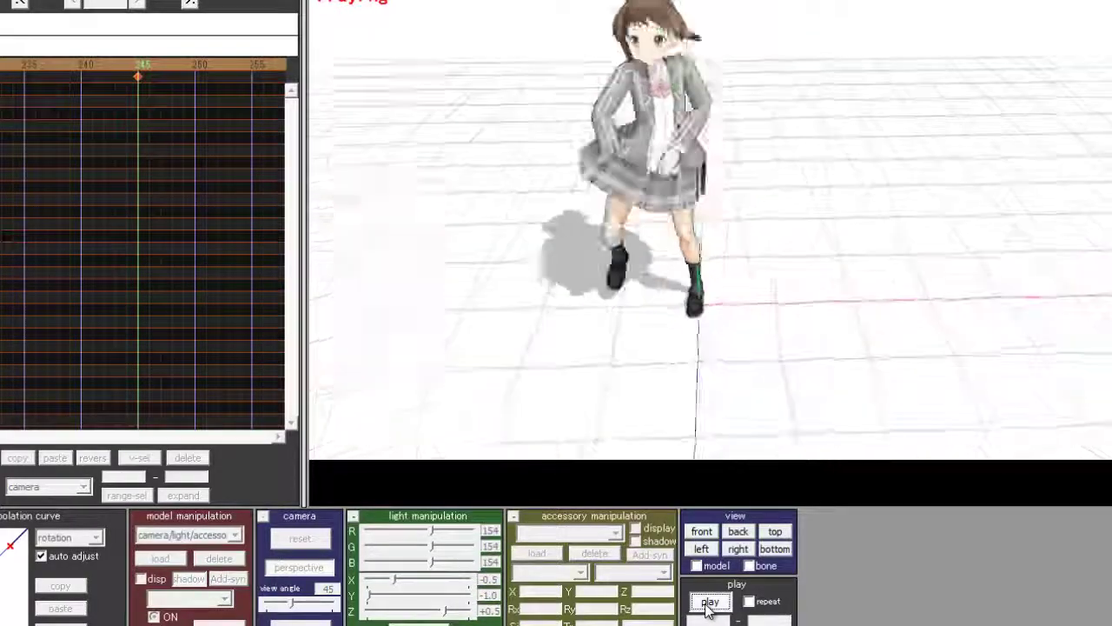
{"action": "left_click", "coordinate": [710, 602]}
{"action": "right_click_drag", "start_coordinate": [717, 242], "coordinate": [456, 283]}
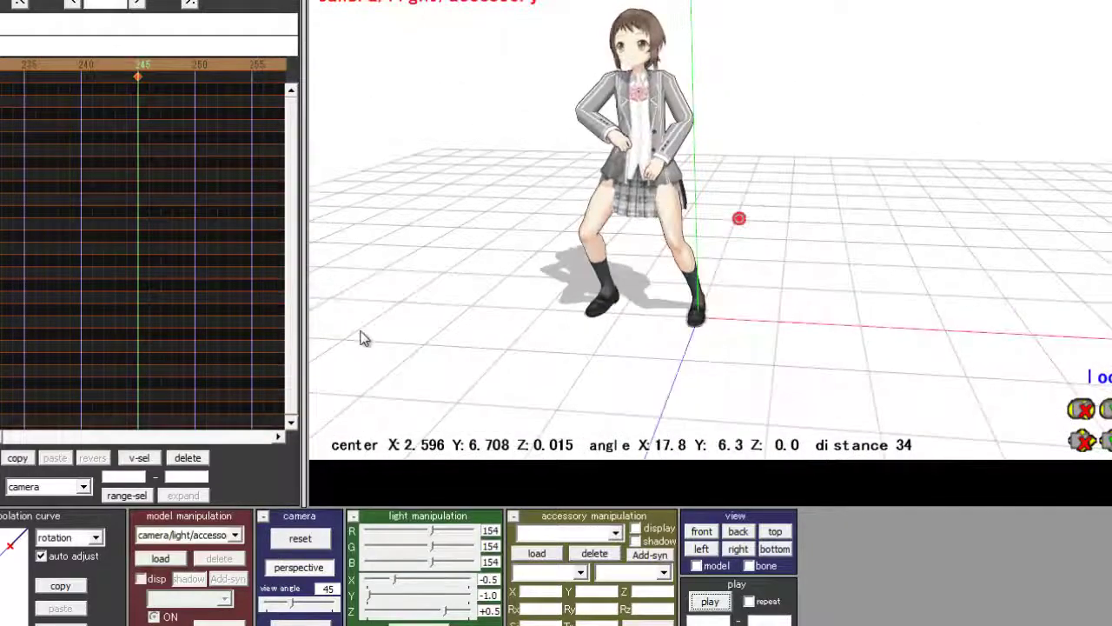
{"action": "middle_click_drag", "start_coordinate": [750, 224], "coordinate": [874, 294]}
{"action": "scroll", "coordinate": [874, 293], "scroll_direction": "up", "scroll_amount": 2}
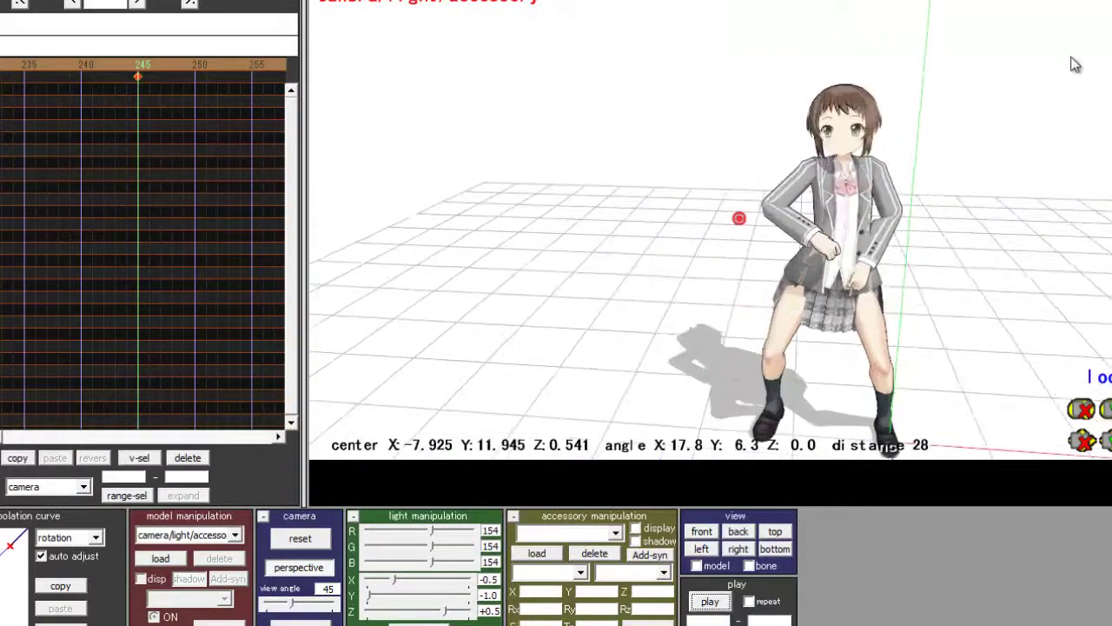
{"action": "left_click", "coordinate": [710, 602]}
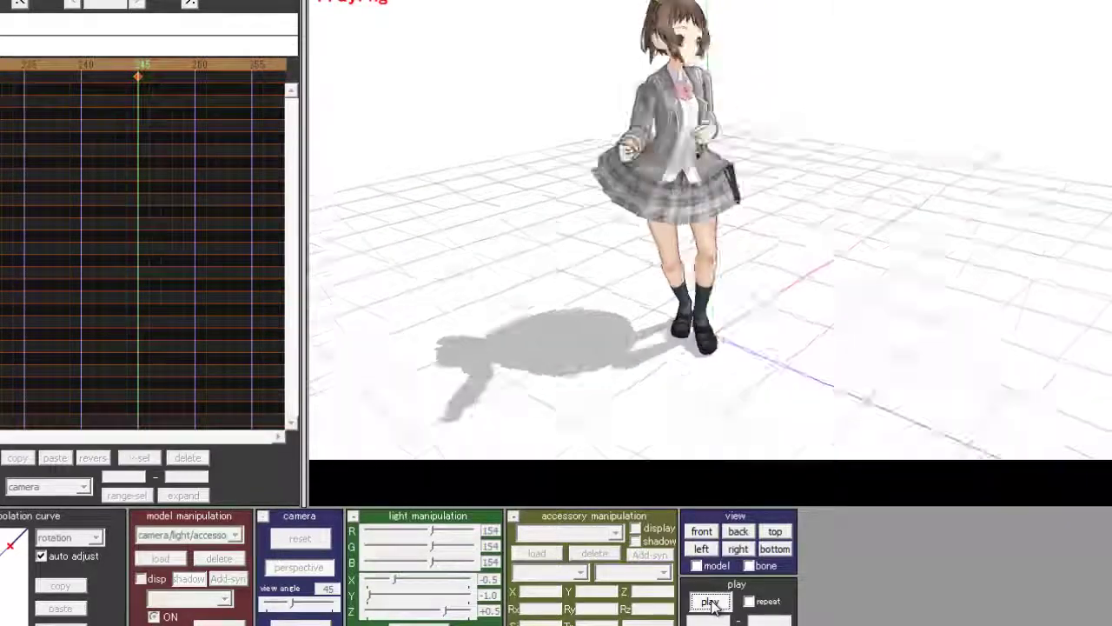
{"action": "left_click", "coordinate": [710, 602]}
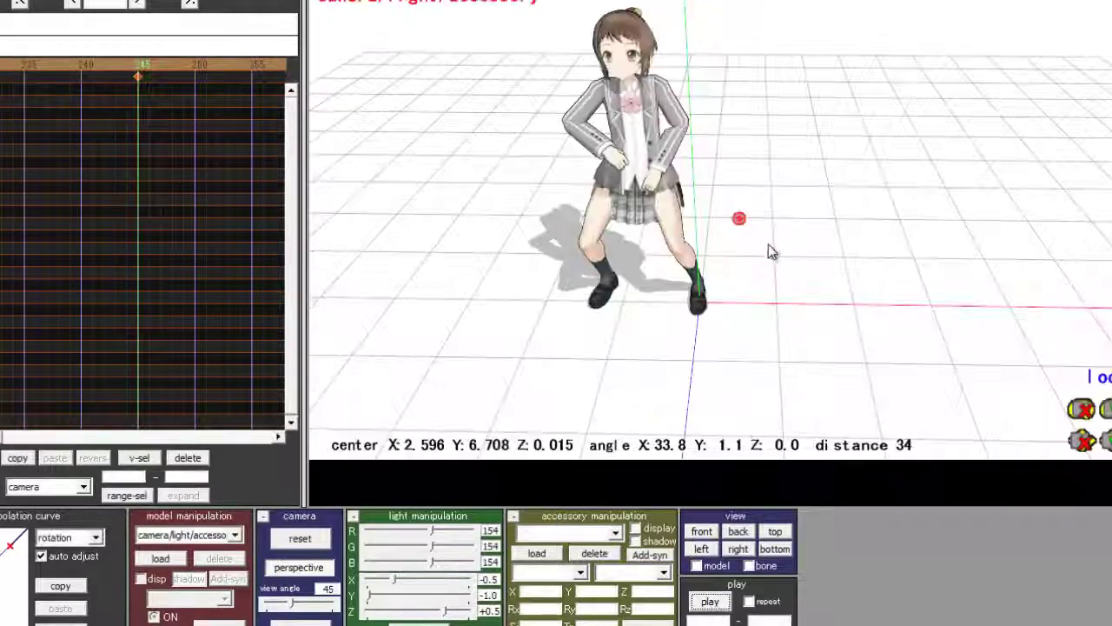
- Go back from frame 245 to the camera keyframes at frames 80 and 81 and compare the cut between them
{"action": "right_click_drag", "start_coordinate": [770, 251], "coordinate": [832, 222]}
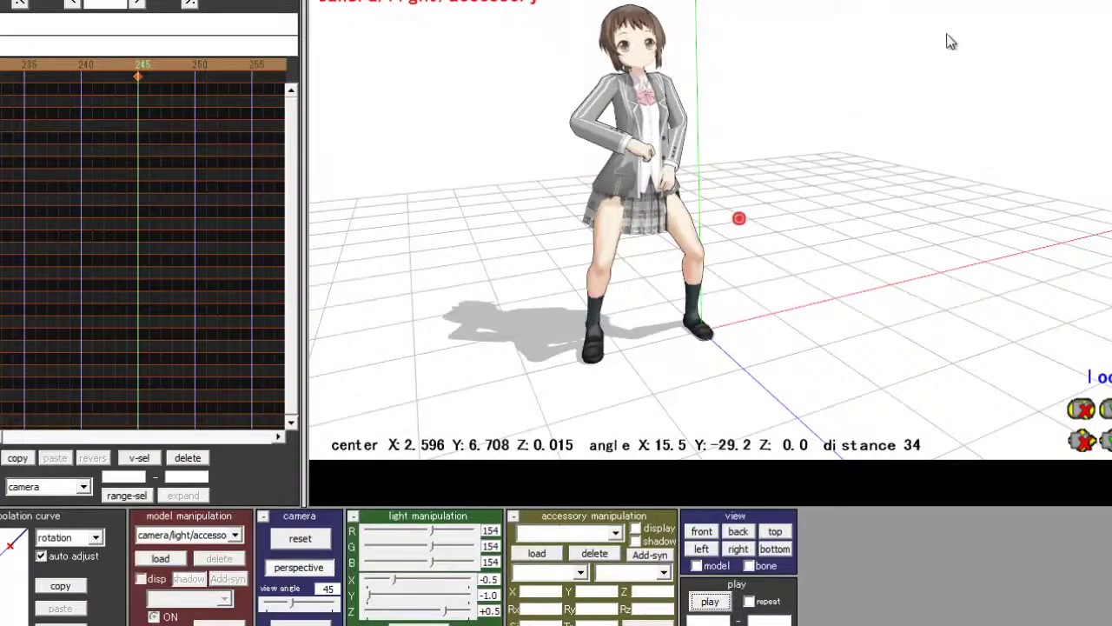
{"action": "middle_click_drag", "start_coordinate": [777, 249], "coordinate": [814, 264]}
{"action": "middle_click_drag", "start_coordinate": [744, 220], "coordinate": [768, 244]}
{"action": "right_click_drag", "start_coordinate": [769, 244], "coordinate": [737, 245]}
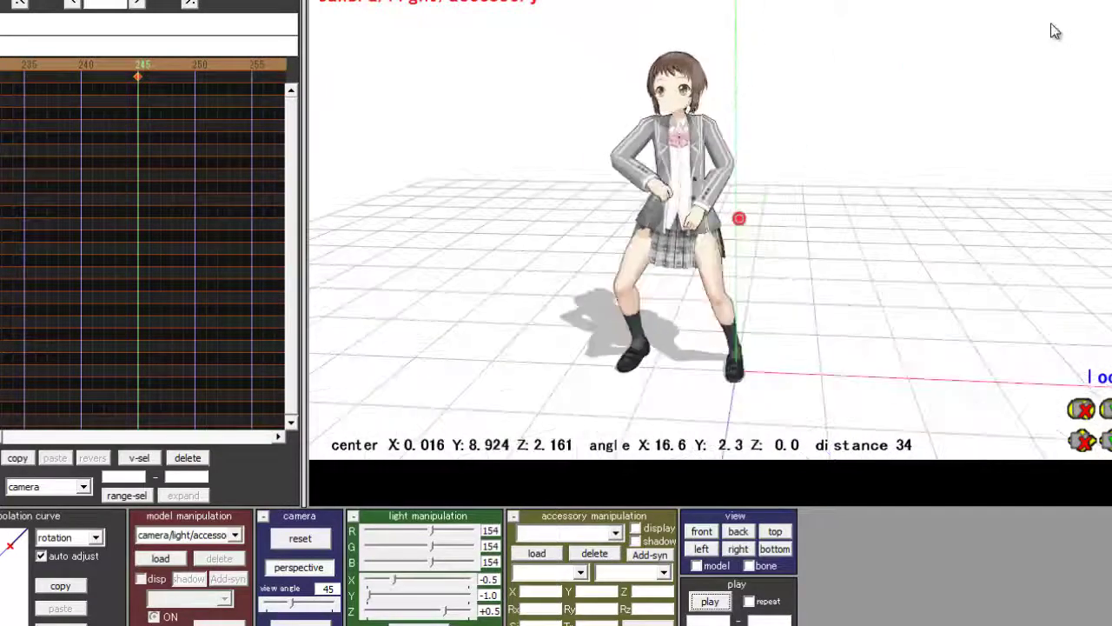
{"action": "key", "text": "Left"}
{"action": "key", "text": "Left"}
{"action": "key", "text": "Left"}
{"action": "key", "text": "Left"}
{"action": "key", "text": "Left"}
{"action": "key", "text": "Left"}
{"action": "key", "text": "Left"}
{"action": "key", "text": "Left"}
{"action": "key", "text": "Left"}
{"action": "key", "text": "Left"}
{"action": "key", "text": "Left"}
{"action": "key", "text": "Left"}
{"action": "key", "text": "Left"}
{"action": "key", "text": "Left"}
{"action": "key", "text": "Left"}
{"action": "key", "text": "Left"}
{"action": "key", "text": "Left"}
{"action": "key", "text": "Left"}
{"action": "key", "text": "Left"}
{"action": "key", "text": "Left"}
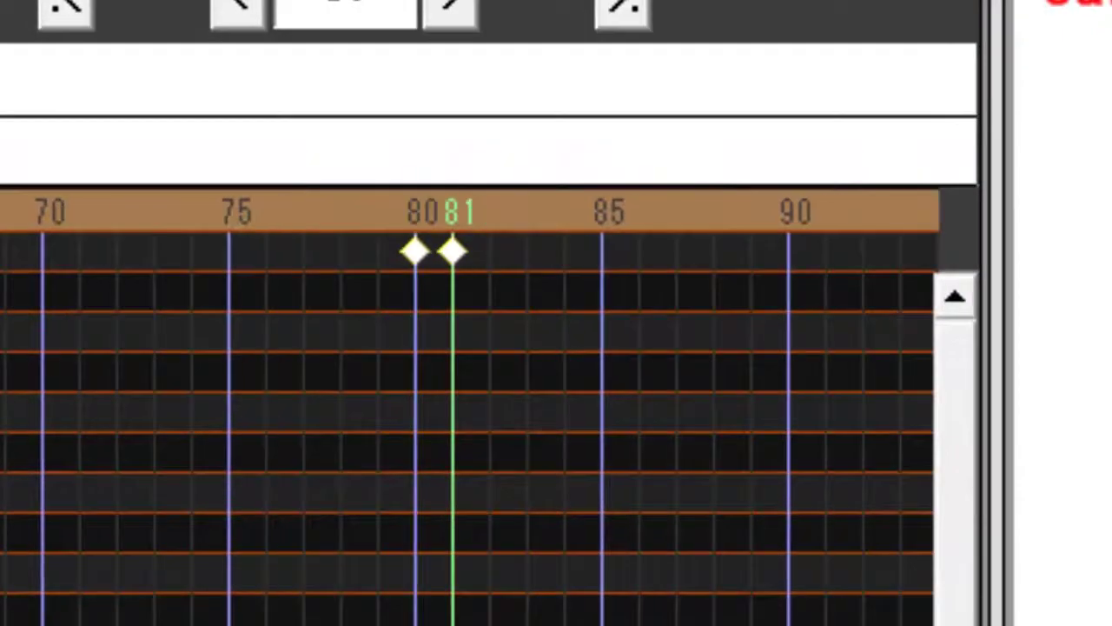
{"action": "key", "text": "Left"}
{"action": "key", "text": "Right"}
{"action": "key", "text": "Left"}
{"action": "key", "text": "Right"}
- Step forward from frame 81 to frame 126 and play the animation to review the gradual camera move
{"action": "key", "text": "Right"}
{"action": "key", "text": "Right"}
{"action": "key", "text": "Right"}
{"action": "key", "text": "Right"}
{"action": "key", "text": "Right"}
{"action": "key", "text": "Right"}
{"action": "key", "text": "Right"}
{"action": "key", "text": "Right"}
{"action": "key", "text": "Right"}
{"action": "key", "text": "Right"}
{"action": "key", "text": "Right"}
{"action": "key", "text": "Right"}
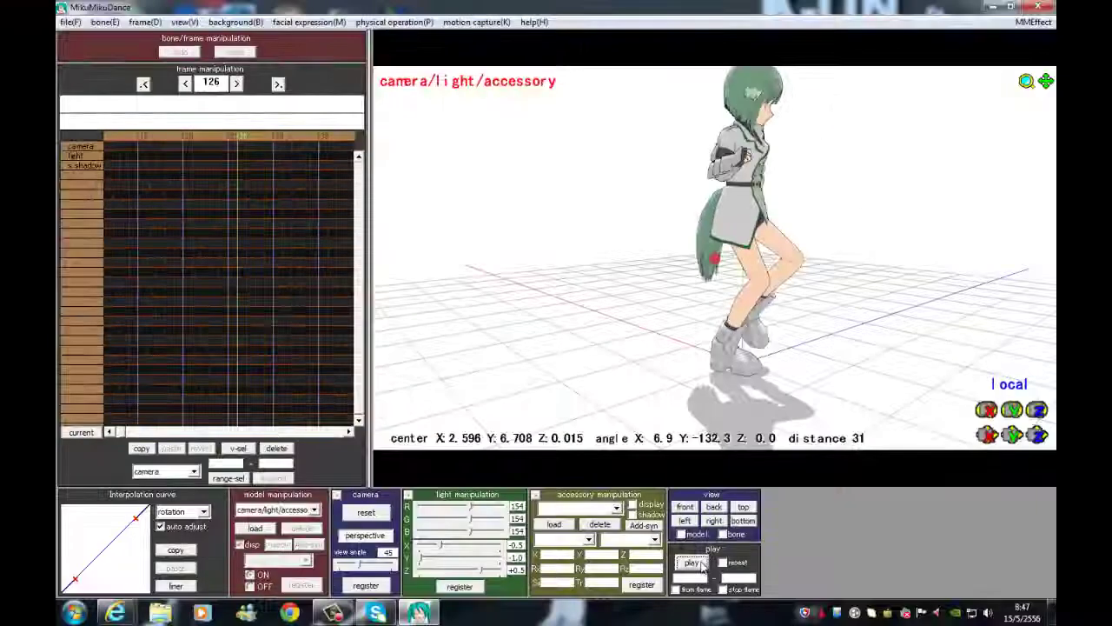
{"action": "left_click", "coordinate": [701, 564]}
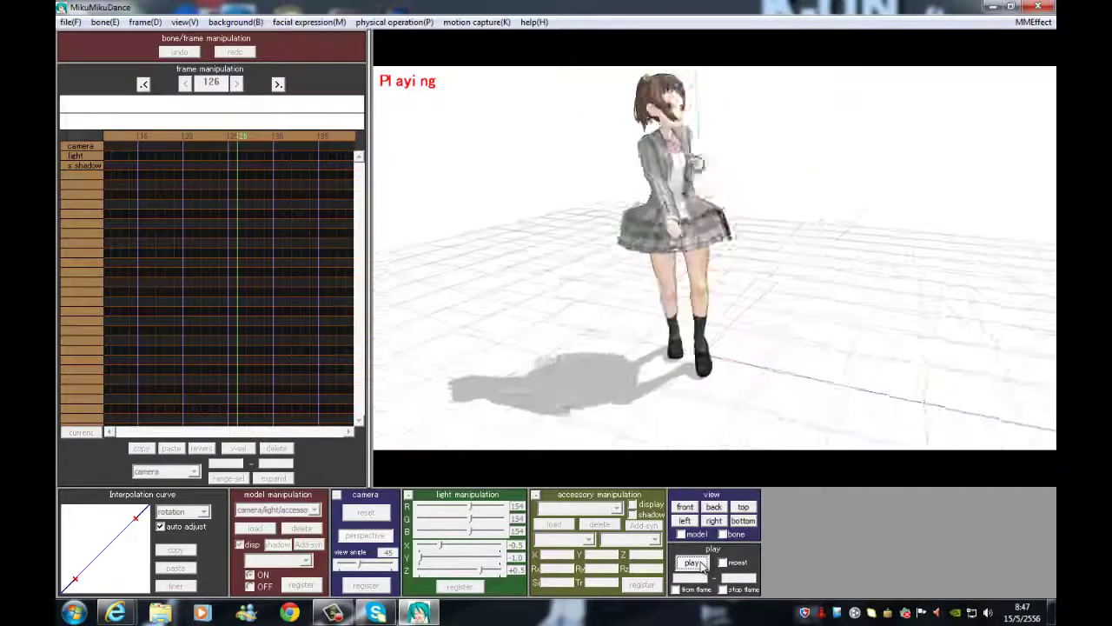
{"action": "left_click", "coordinate": [701, 564]}
- Advance to frame 165 and reframe the camera close on the model's upper body at distance 15
{"action": "key", "text": "Left"}
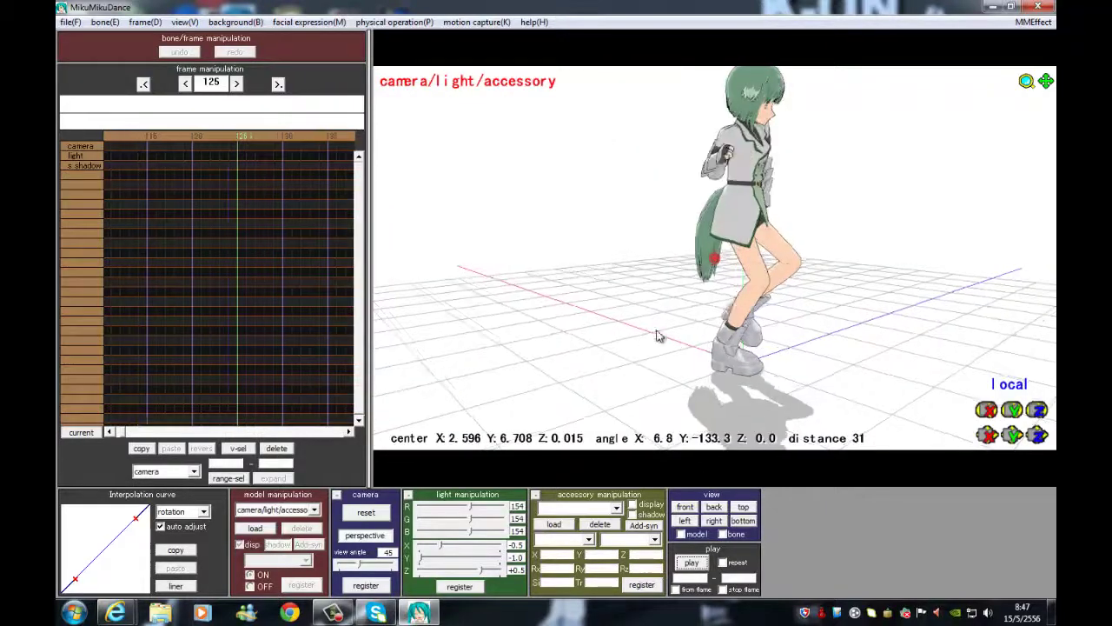
{"action": "key", "text": "Right"}
{"action": "key", "text": "Right"}
{"action": "key", "text": "Right"}
{"action": "key", "text": "Right"}
{"action": "key", "text": "Right"}
{"action": "key", "text": "Right"}
{"action": "key", "text": "Right"}
{"action": "key", "text": "Right"}
{"action": "key", "text": "Right"}
{"action": "key", "text": "Right"}
{"action": "key", "text": "Right"}
{"action": "key", "text": "Right"}
{"action": "key", "text": "Right"}
{"action": "key", "text": "Right"}
{"action": "key", "text": "Right"}
{"action": "key", "text": "Right"}
{"action": "key", "text": "Right"}
{"action": "key", "text": "Right"}
{"action": "key", "text": "Right"}
{"action": "key", "text": "Right"}
{"action": "key", "text": "Right"}
{"action": "key", "text": "Right"}
{"action": "key", "text": "Right"}
{"action": "key", "text": "Right"}
{"action": "key", "text": "Right"}
{"action": "key", "text": "Right"}
{"action": "key", "text": "Right"}
{"action": "key", "text": "Right"}
{"action": "key", "text": "Right"}
{"action": "key", "text": "Right"}
{"action": "key", "text": "Right"}
{"action": "key", "text": "Right"}
{"action": "key", "text": "Right"}
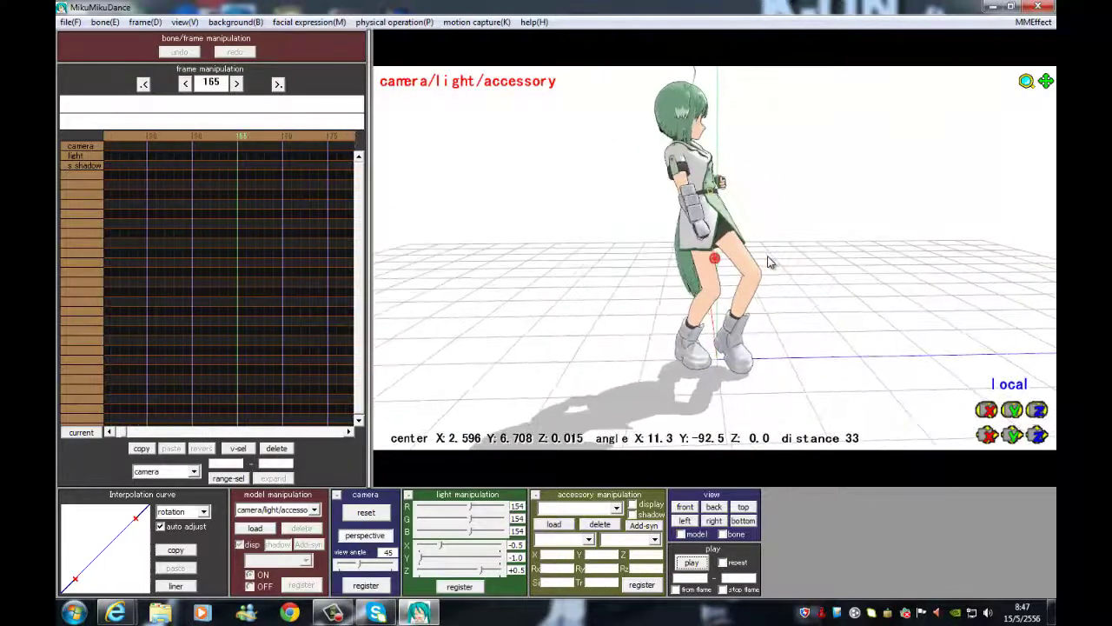
{"action": "right_click_drag", "start_coordinate": [709, 303], "coordinate": [621, 304]}
{"action": "scroll", "coordinate": [621, 304], "scroll_direction": "up", "scroll_amount": 6}
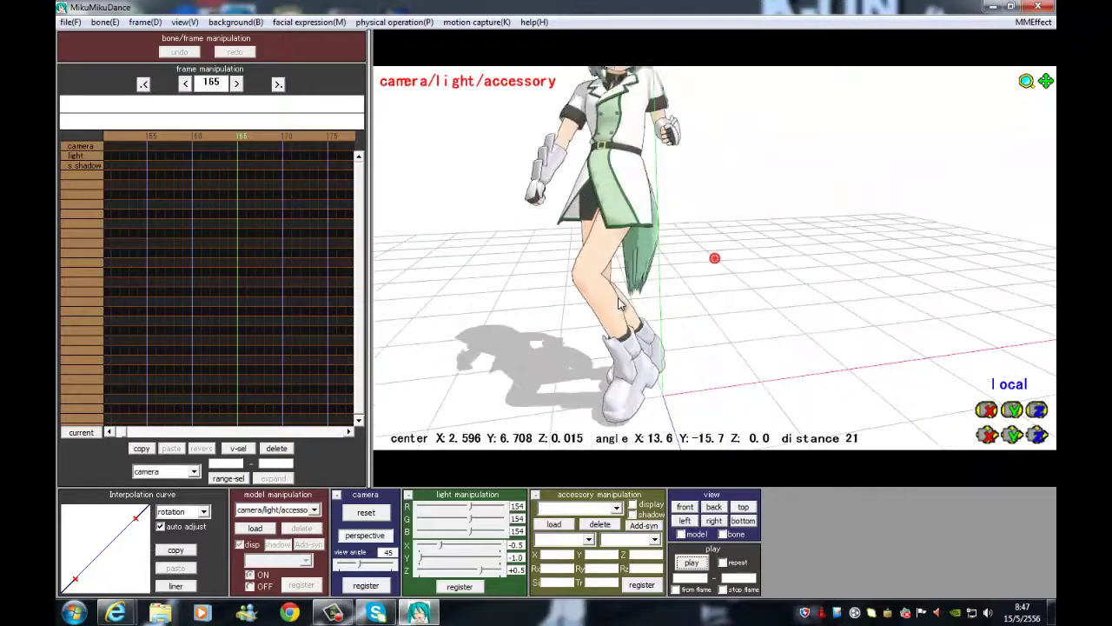
{"action": "left_click_drag", "start_coordinate": [1045, 81], "coordinate": [1052, 174]}
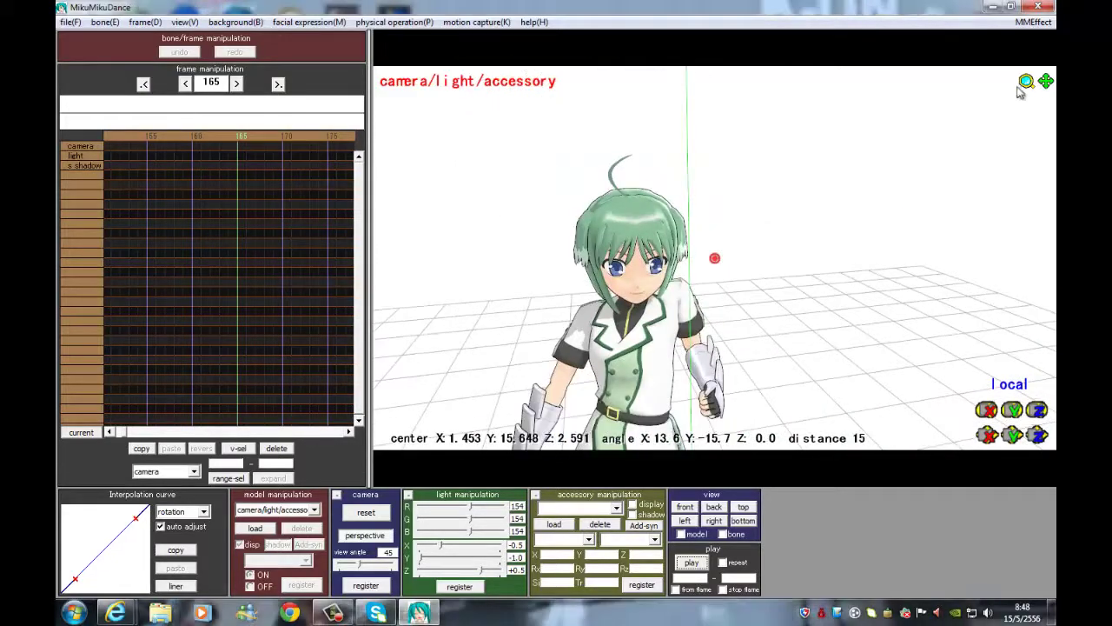
{"action": "mouse_move", "coordinate": [1041, 87]}
{"action": "left_mouse_down"}
{"action": "mouse_move", "coordinate": [777, 253]}
{"action": "mouse_move", "coordinate": [748, 222]}
{"action": "mouse_move", "coordinate": [1041, 88]}
{"action": "left_mouse_up"}
{"action": "mouse_move", "coordinate": [989, 132]}
{"action": "right_mouse_down"}
{"action": "mouse_move", "coordinate": [904, 117]}
{"action": "mouse_move", "coordinate": [975, 125]}
{"action": "right_mouse_up"}
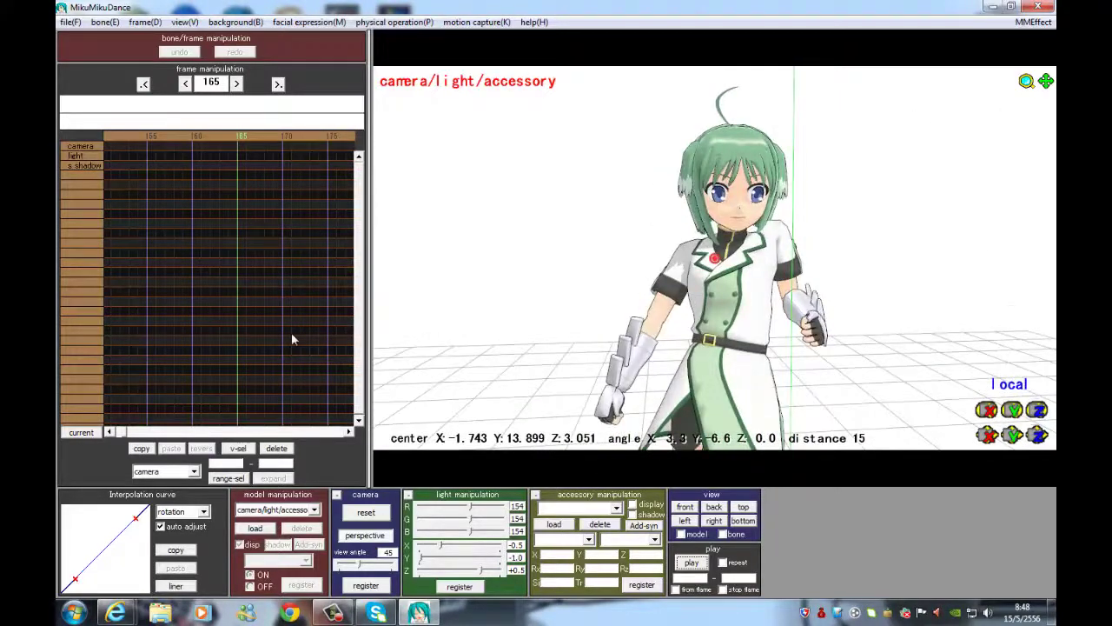
- Start a new empty project, discarding the current scene with the dancing models
{"action": "left_click", "coordinate": [70, 22]}
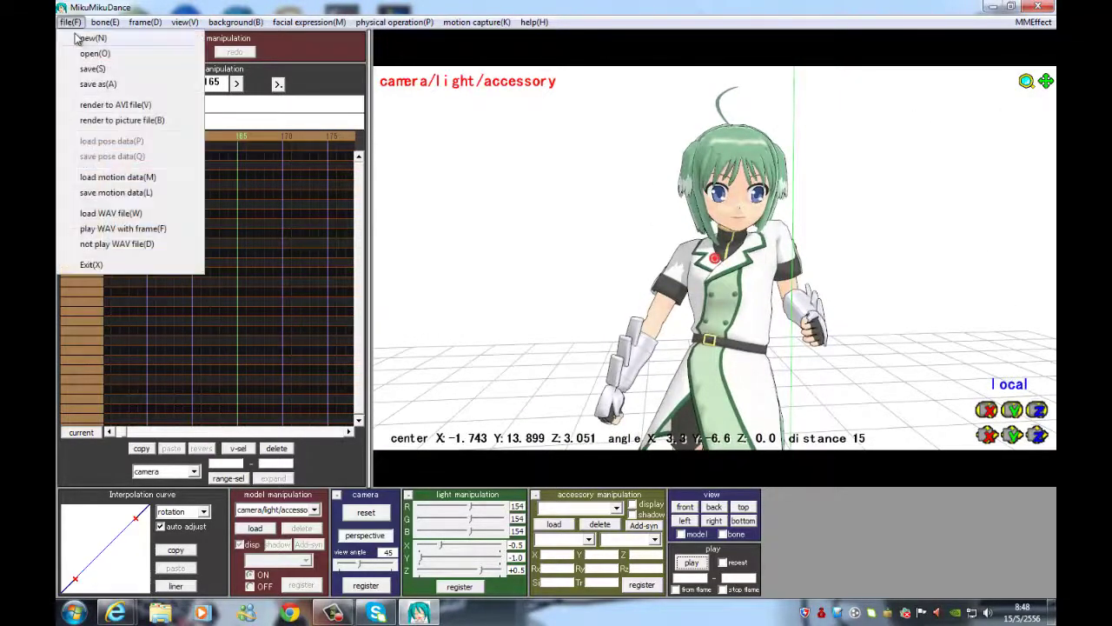
{"action": "left_click", "coordinate": [78, 38]}
{"action": "left_click", "coordinate": [538, 357]}
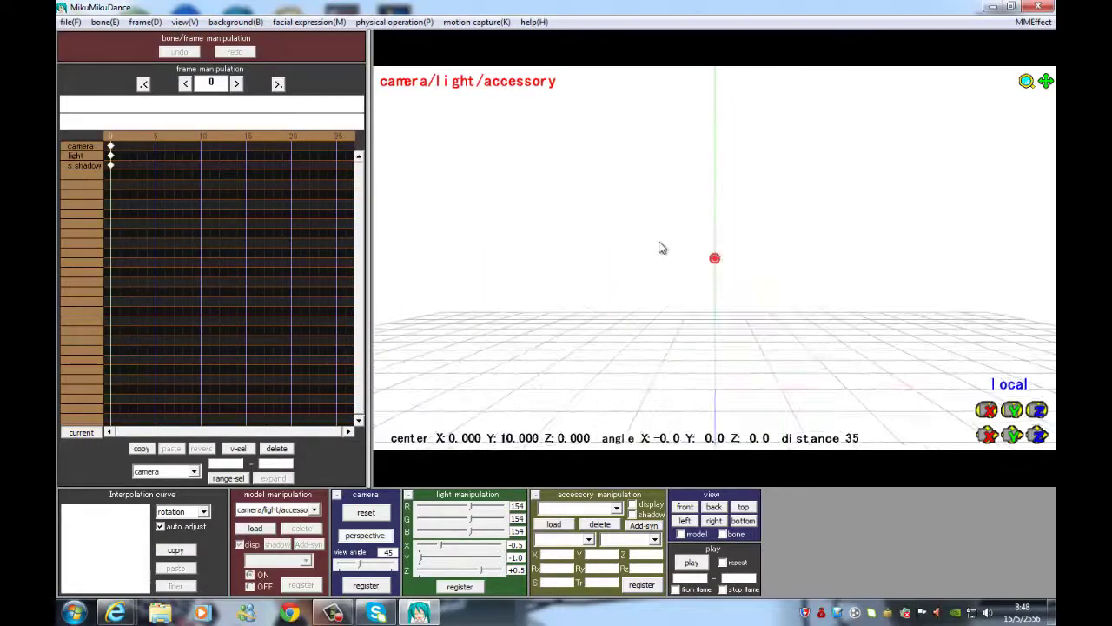
{"action": "right_click_drag", "start_coordinate": [658, 248], "coordinate": [660, 309]}
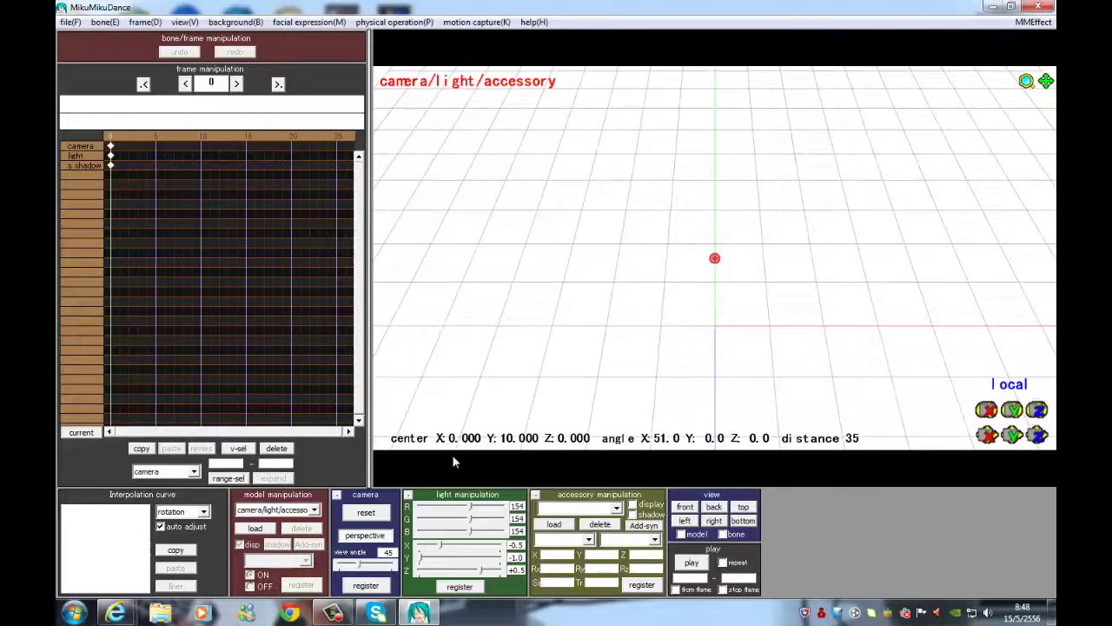
{"action": "left_click", "coordinate": [330, 613]}
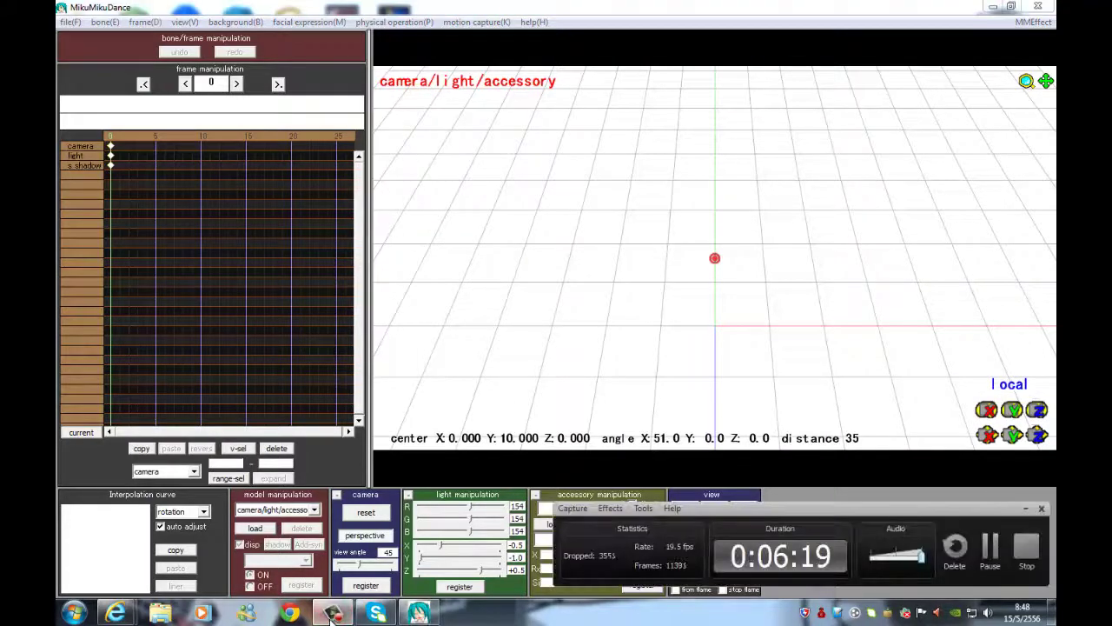
{"action": "left_click", "coordinate": [330, 613]}
{"action": "right_click_drag", "start_coordinate": [614, 278], "coordinate": [611, 209]}
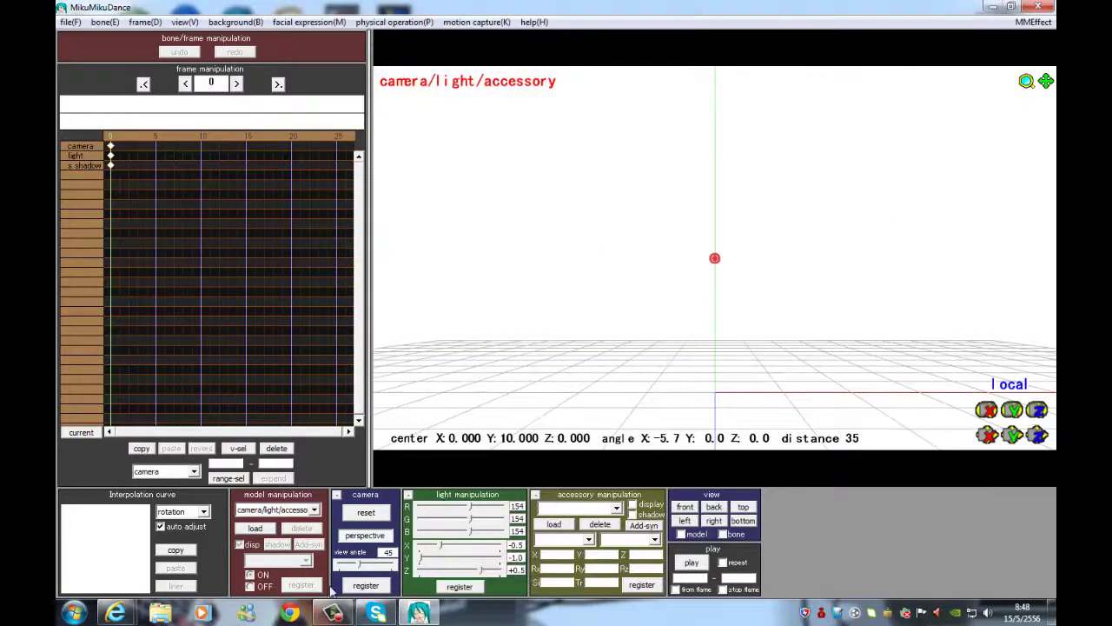
{"action": "left_click", "coordinate": [330, 614]}
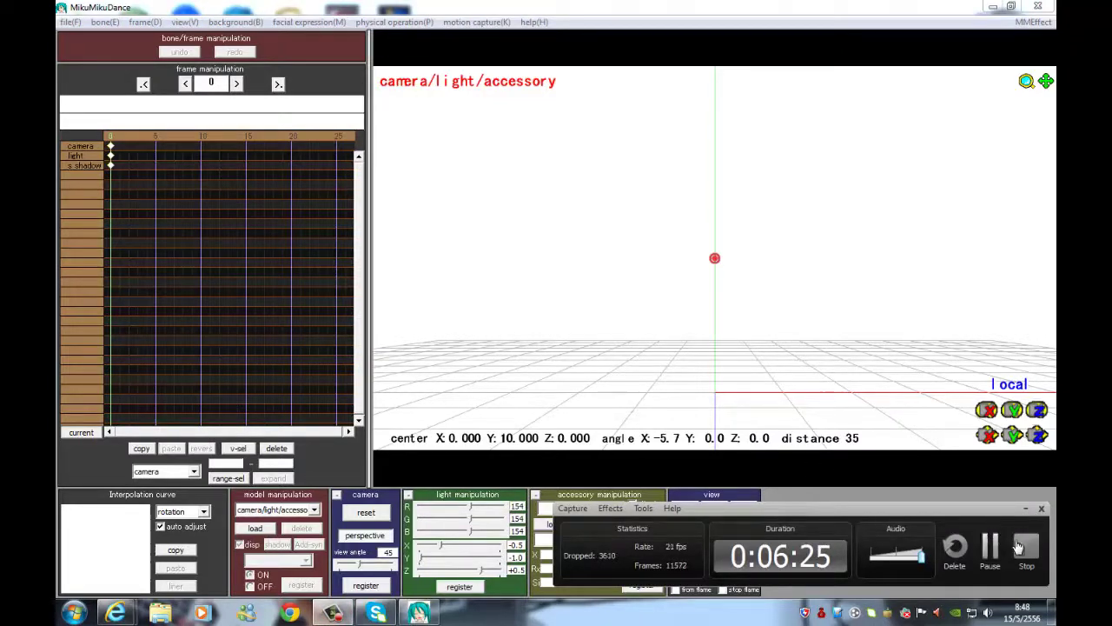
- Relaunch MikuMikuDance and open the project file "knight of Vocaloid ตอนที่ 5.pmm" from the UserFile folder
{"action": "left_click", "coordinate": [993, 6]}
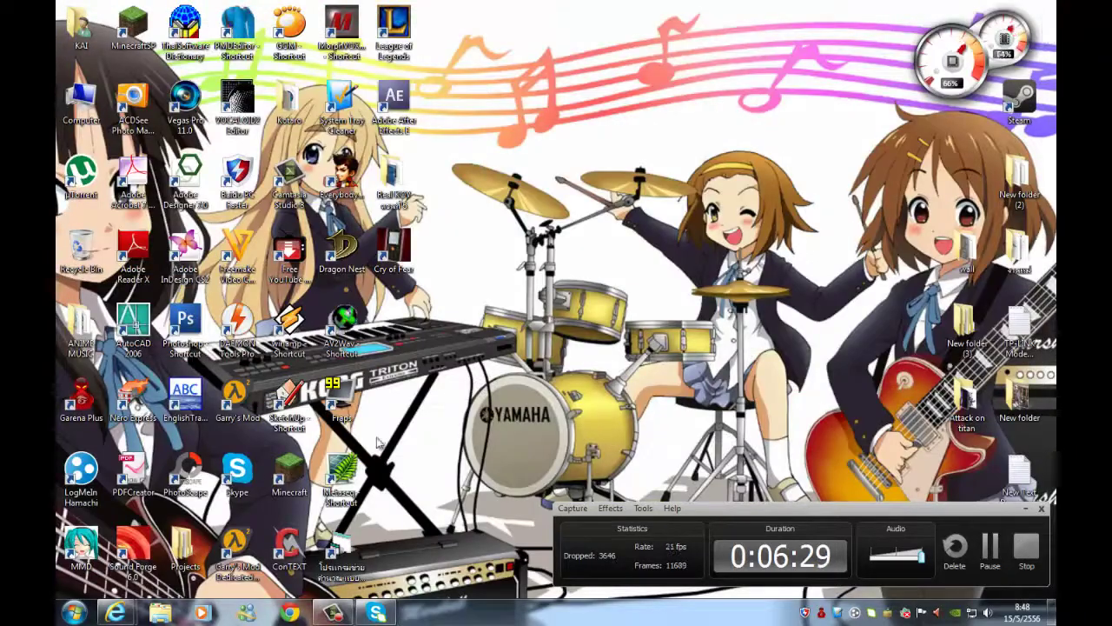
{"action": "double_click", "coordinate": [81, 546]}
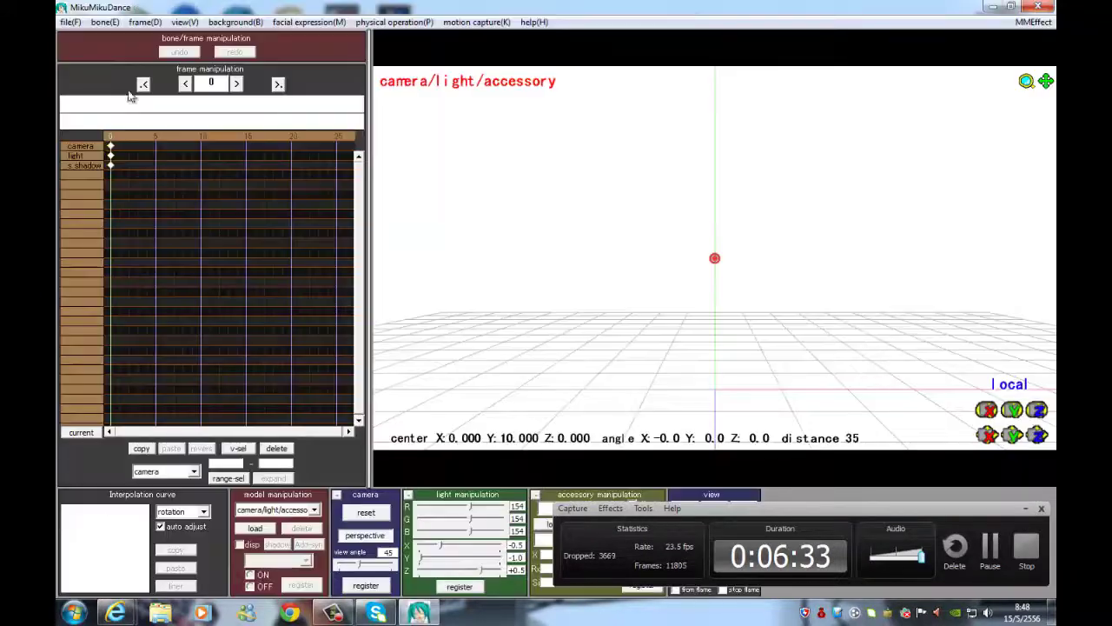
{"action": "left_click", "coordinate": [70, 22]}
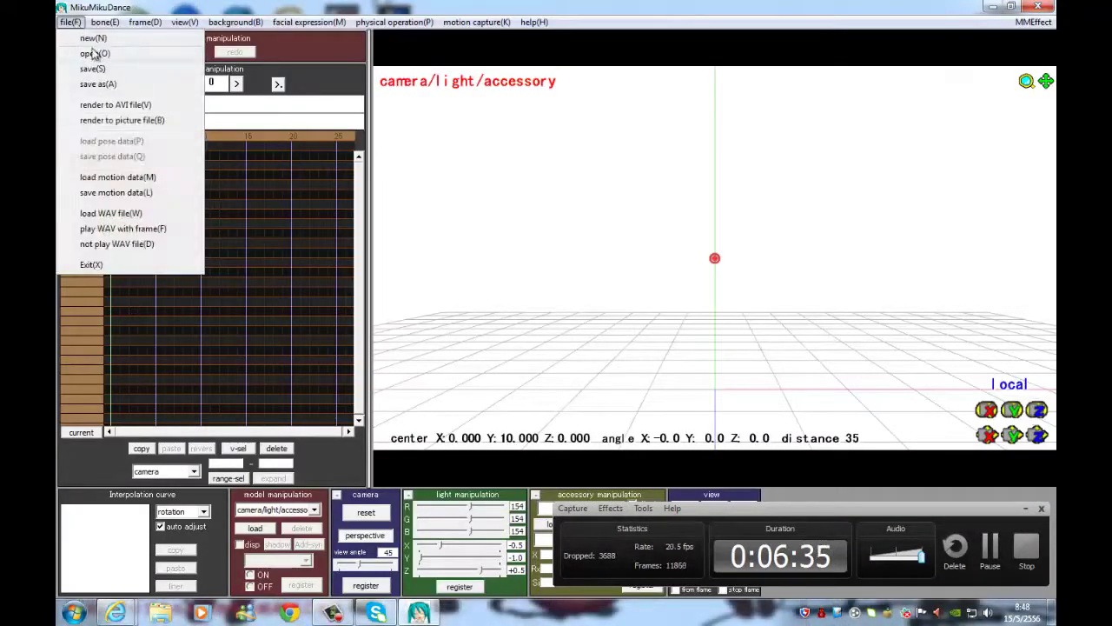
{"action": "left_click", "coordinate": [94, 54]}
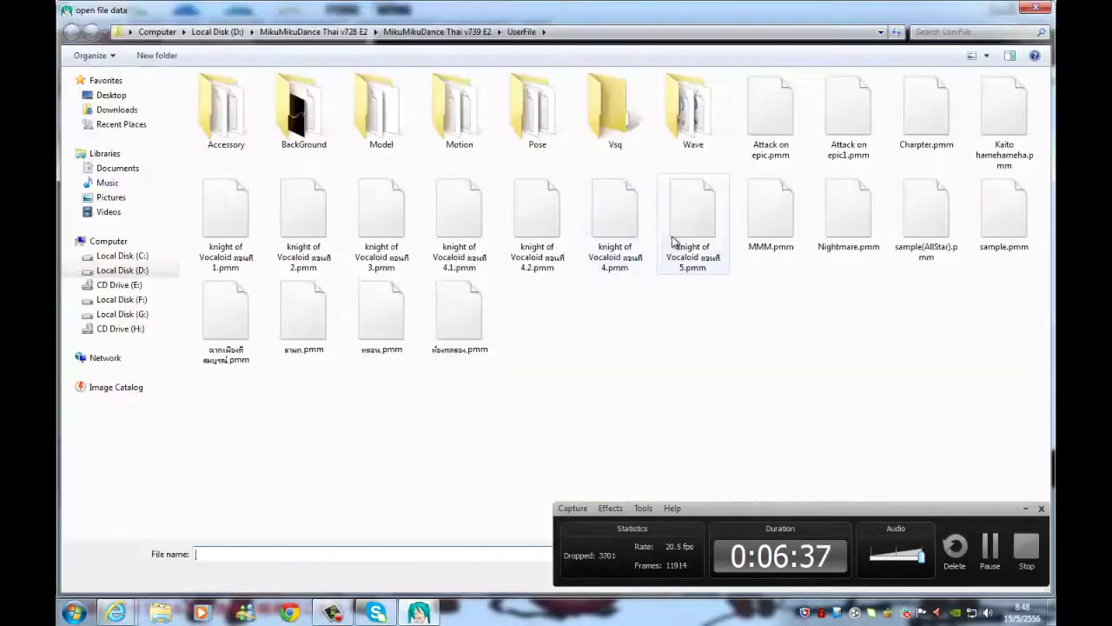
{"action": "left_click", "coordinate": [681, 242]}
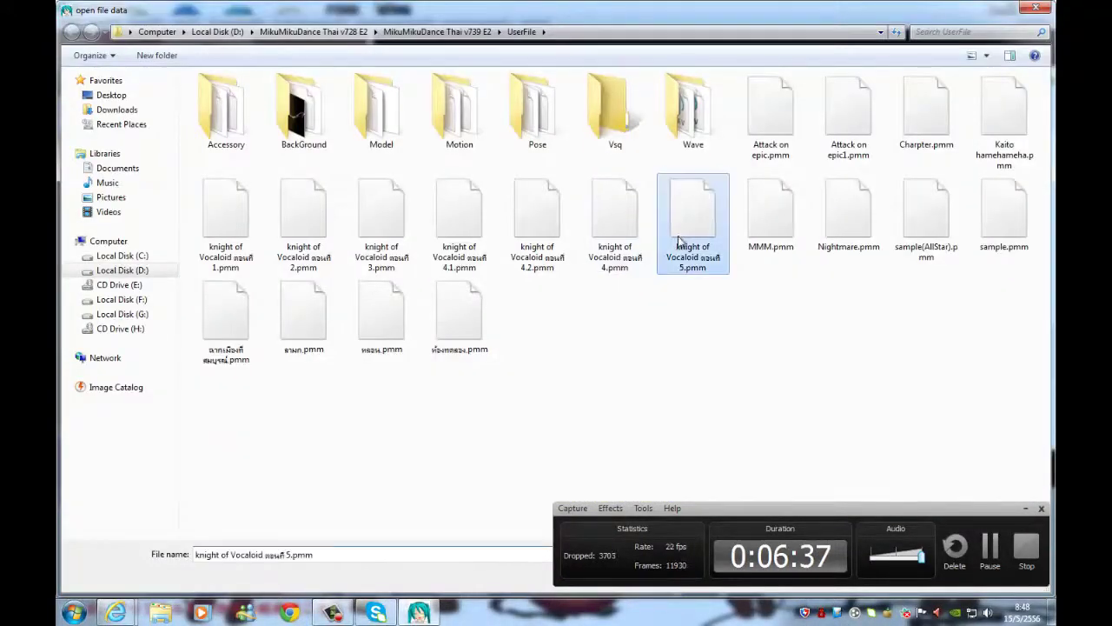
{"action": "left_click_drag", "start_coordinate": [950, 520], "coordinate": [914, 522]}
{"action": "left_click", "coordinate": [947, 575]}
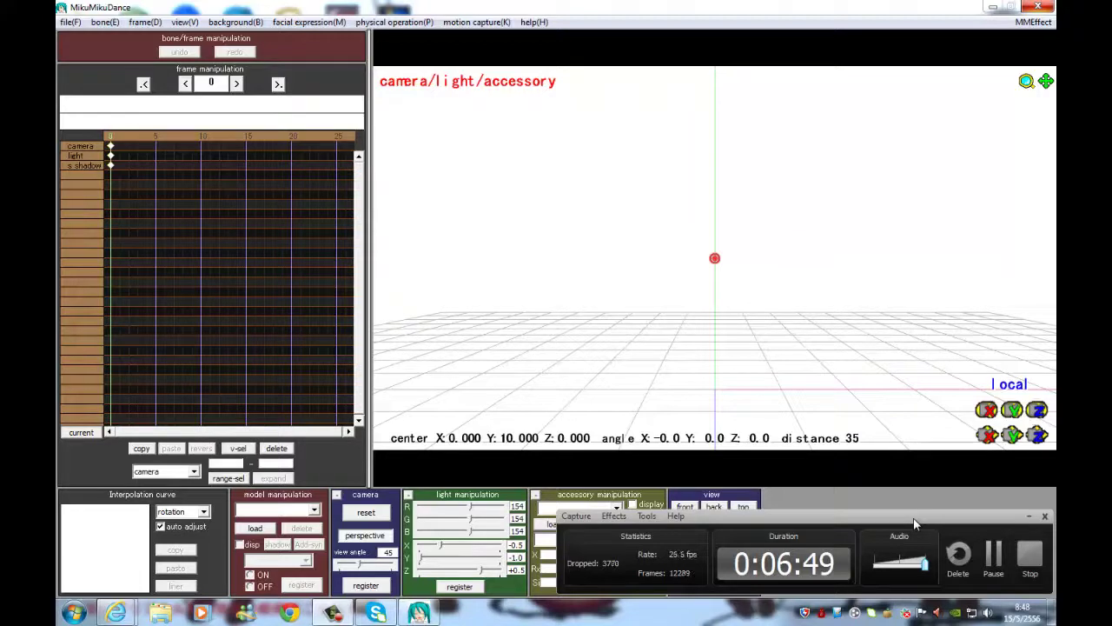
{"action": "left_click_drag", "start_coordinate": [915, 522], "coordinate": [900, 522]}
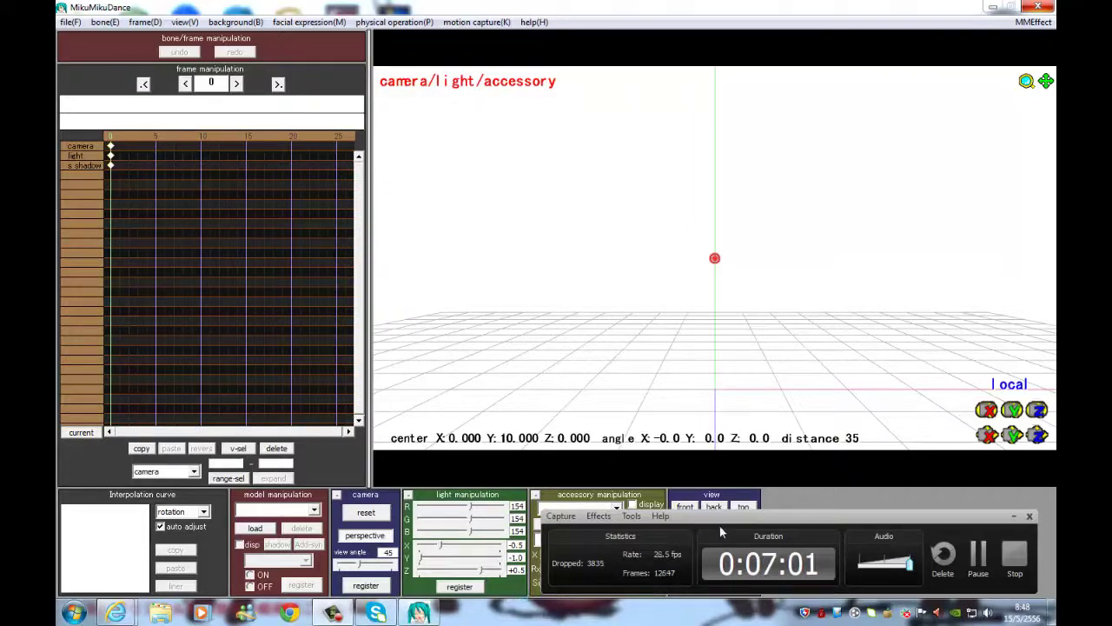
{"action": "mouse_move", "coordinate": [730, 523]}
{"action": "left_mouse_down"}
{"action": "mouse_move", "coordinate": [712, 511]}
{"action": "mouse_move", "coordinate": [754, 515]}
{"action": "mouse_move", "coordinate": [737, 514]}
{"action": "left_mouse_up"}
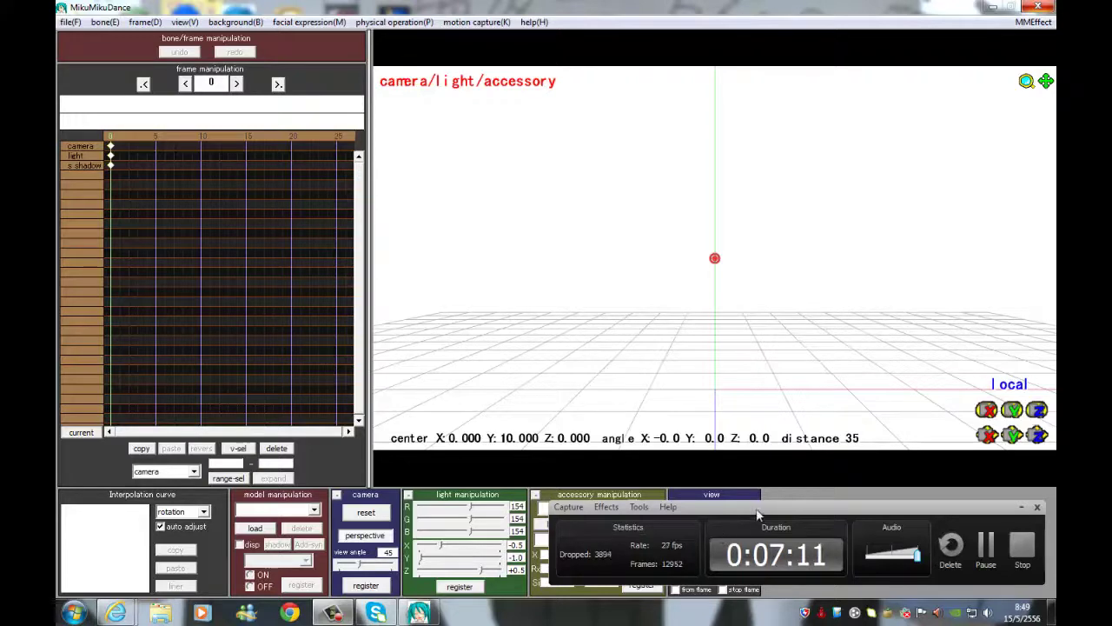
{"action": "mouse_move", "coordinate": [759, 509]}
{"action": "left_mouse_down"}
{"action": "mouse_move", "coordinate": [745, 503]}
{"action": "mouse_move", "coordinate": [765, 508]}
{"action": "left_mouse_up"}
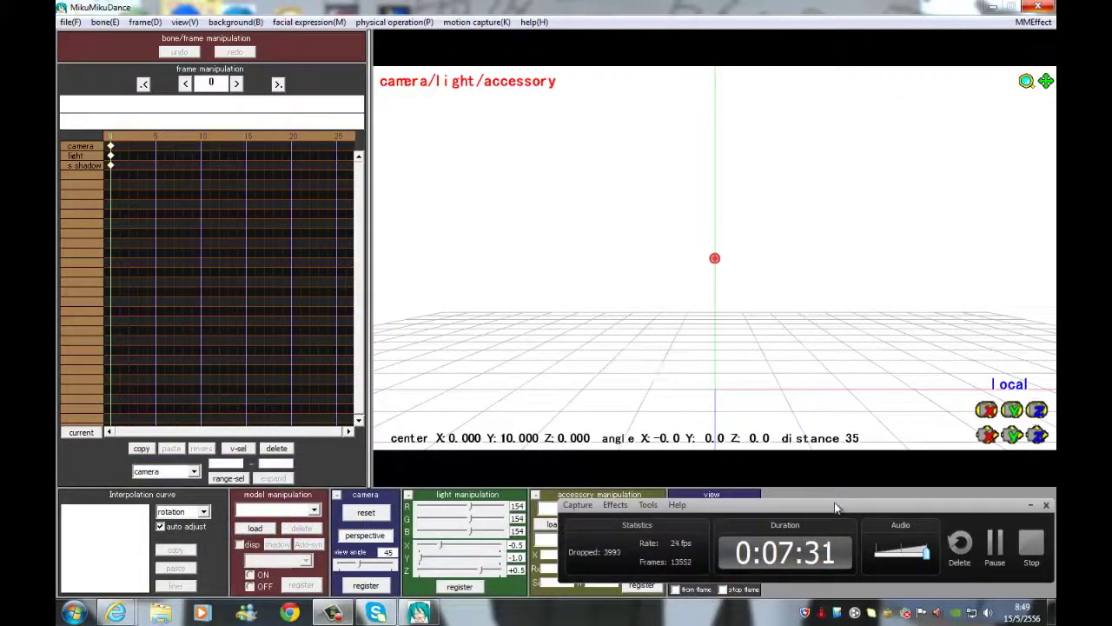
{"action": "left_click_drag", "start_coordinate": [835, 508], "coordinate": [841, 504]}
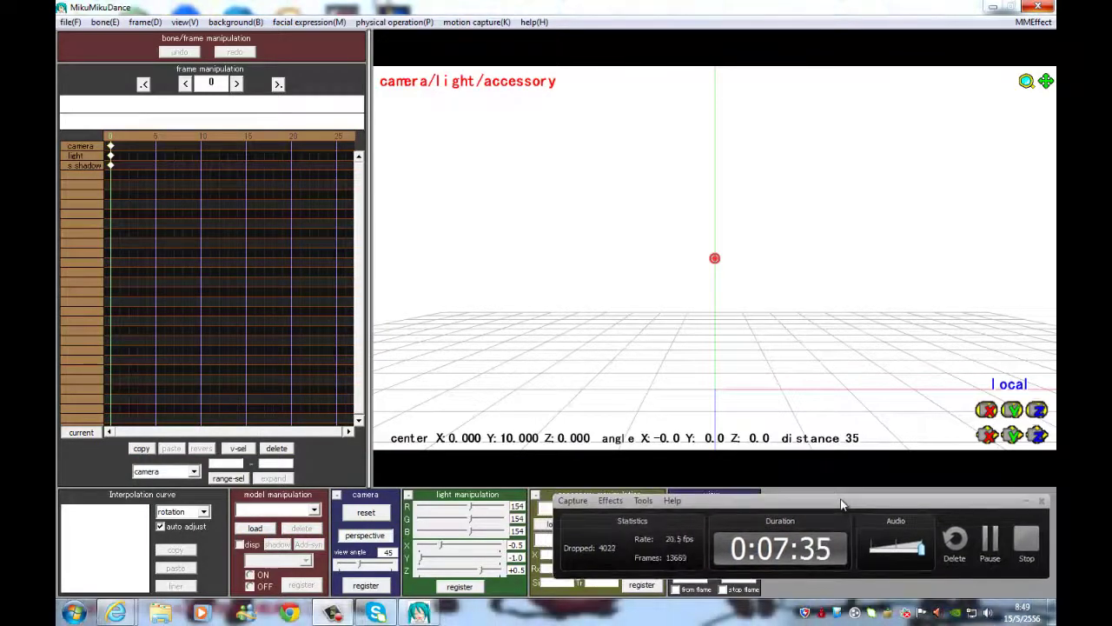